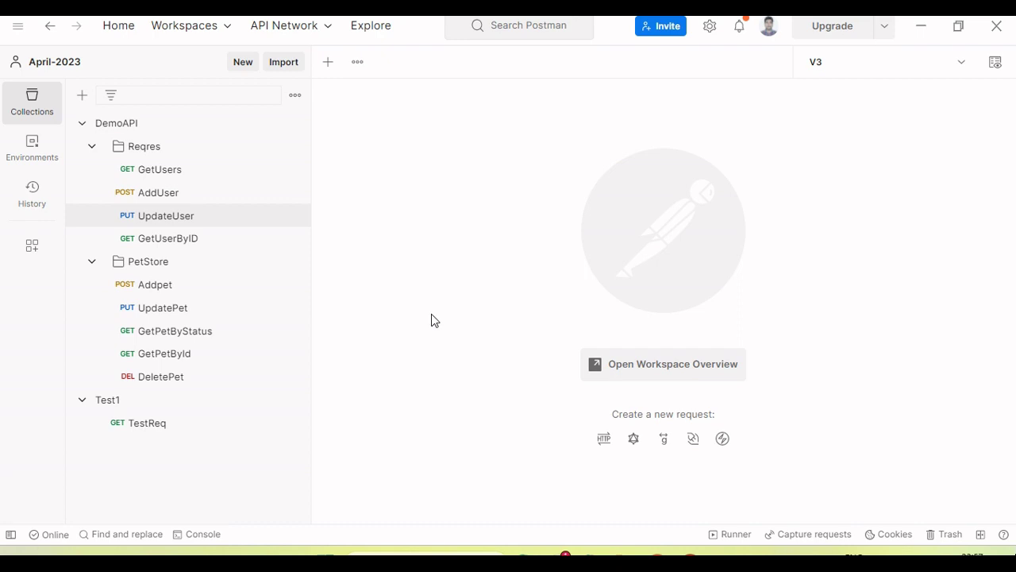
Collapse the PetStore folder and open the DemoAPI collection overview with the Reqres folder expanded
{"action": "left_click", "coordinate": [92, 147]}
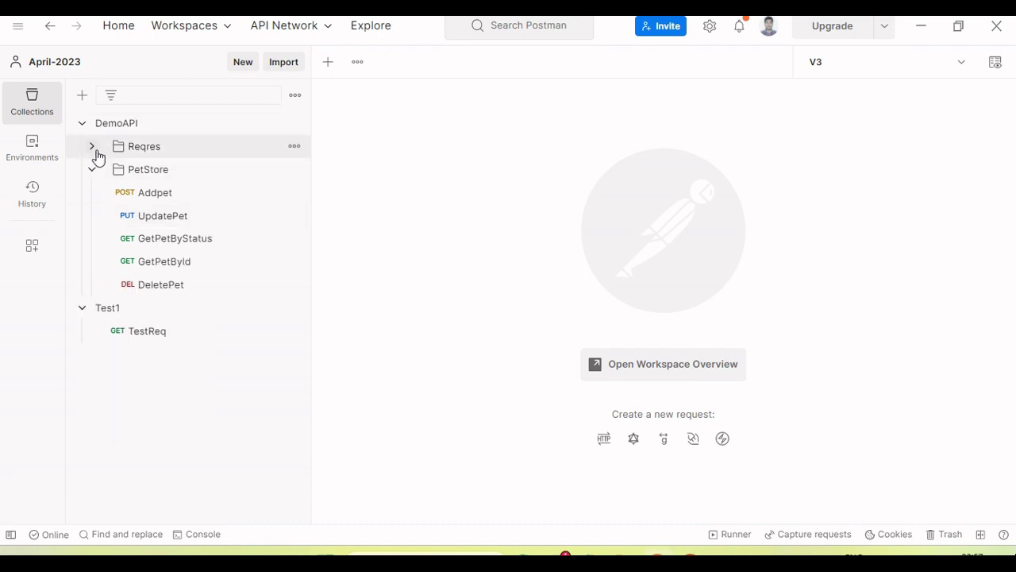
{"action": "left_click", "coordinate": [93, 171]}
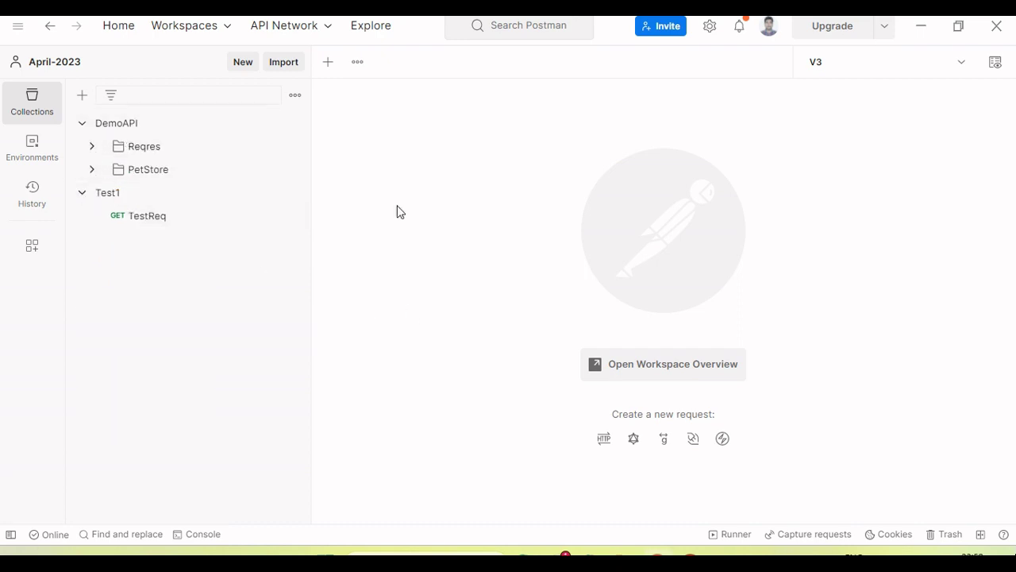
{"action": "left_click", "coordinate": [135, 125]}
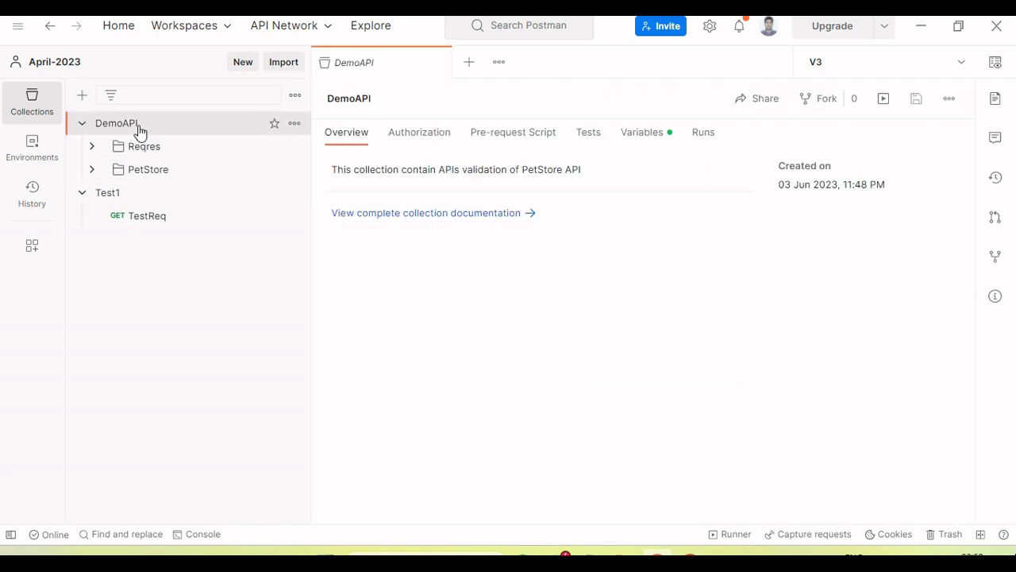
{"action": "left_click", "coordinate": [96, 150]}
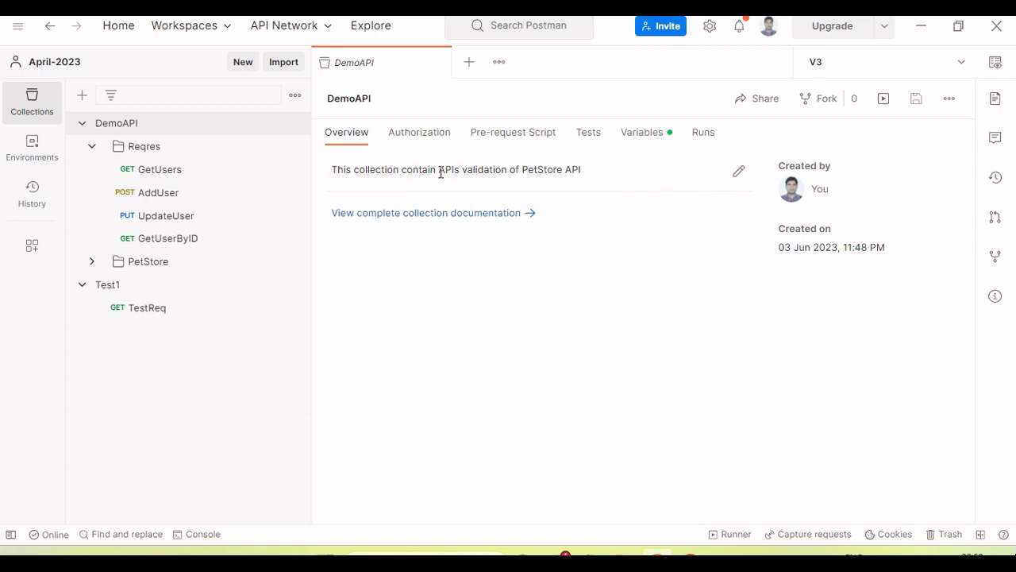
Open the DemoAPI collection description for editing and clear its existing text
{"action": "left_click", "coordinate": [739, 174]}
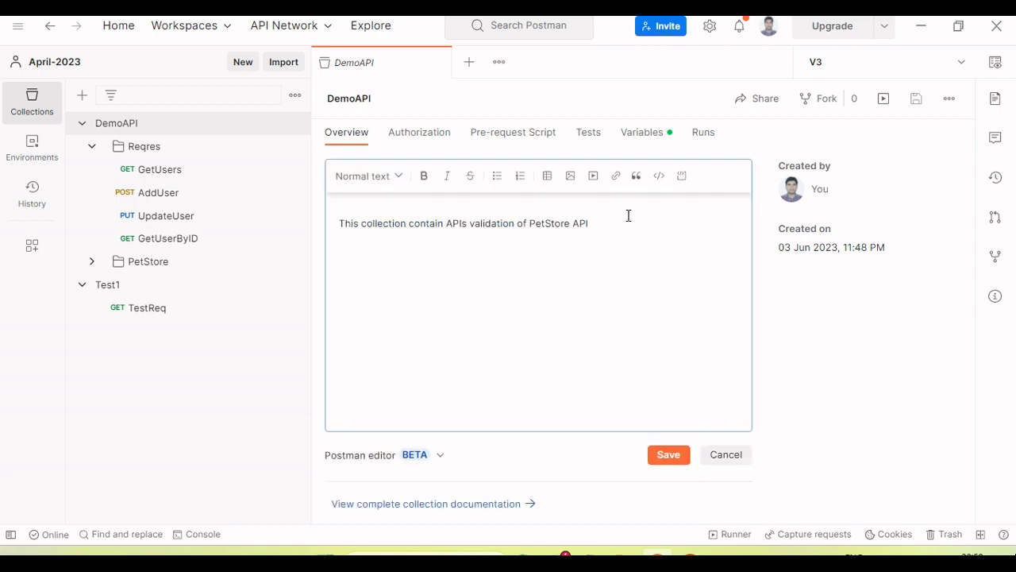
{"action": "left_click_drag", "start_coordinate": [625, 223], "coordinate": [324, 225]}
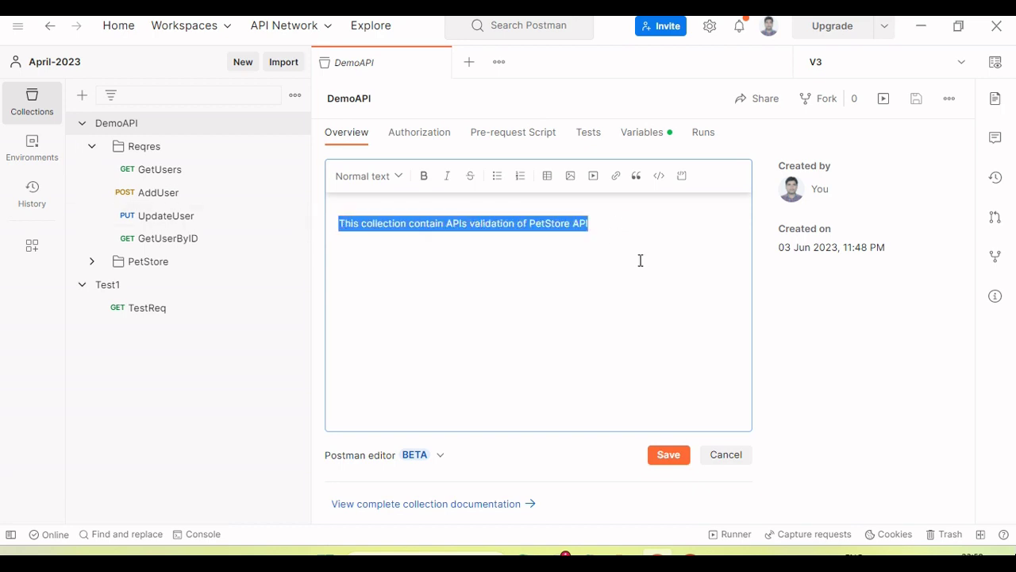
{"action": "key", "text": "BackSpace"}
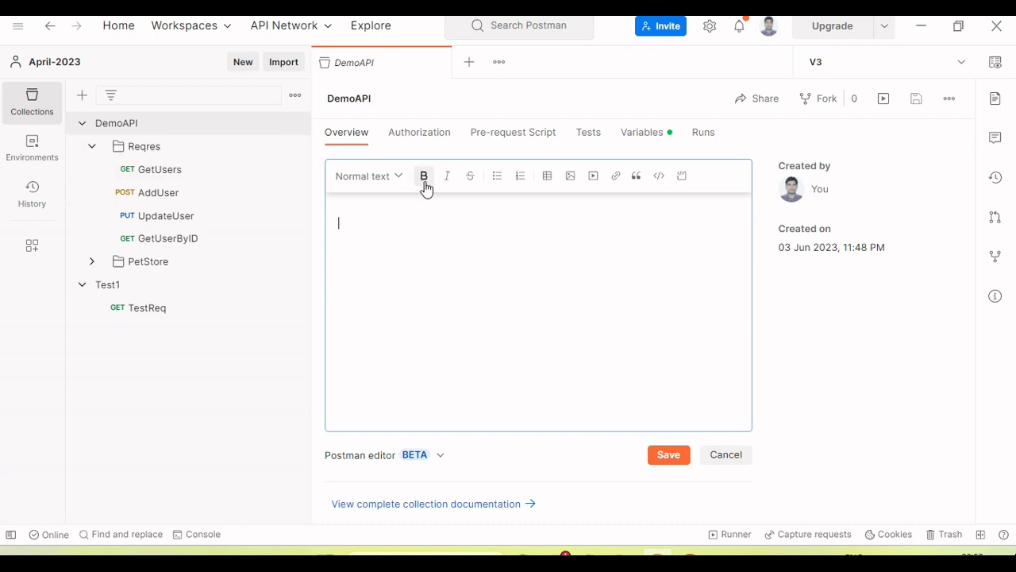
{"action": "left_click", "coordinate": [401, 177]}
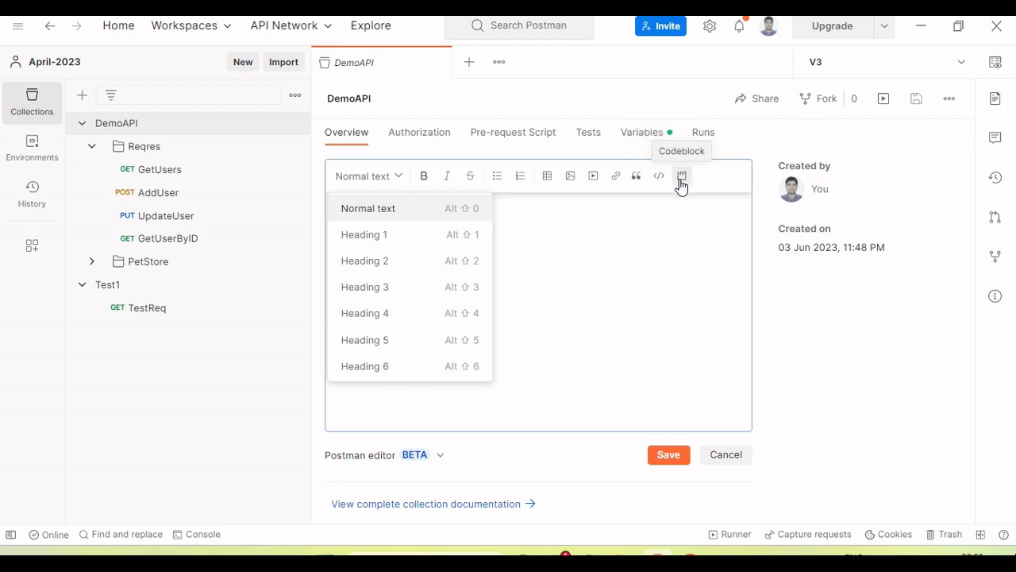
{"action": "left_click", "coordinate": [628, 243]}
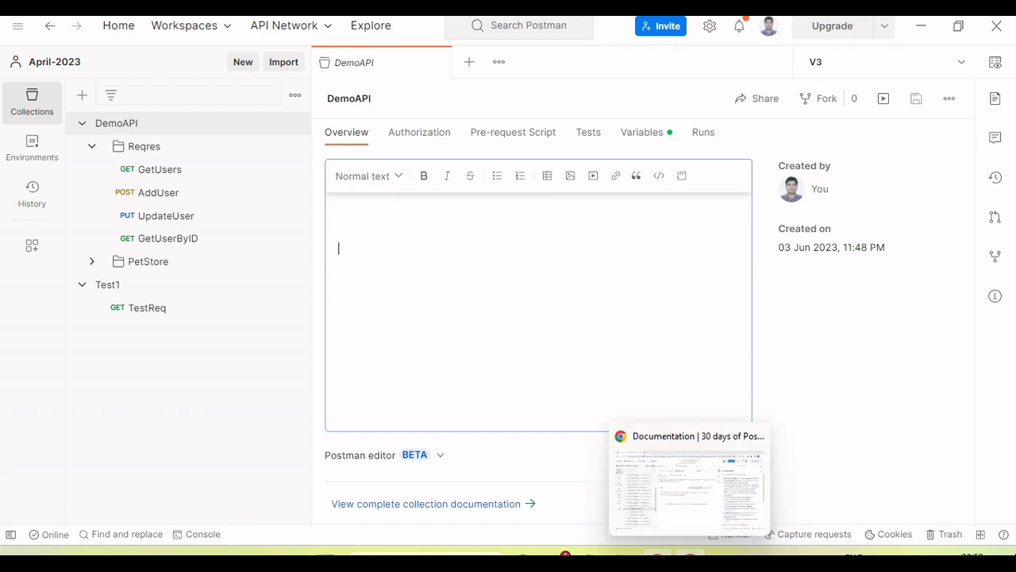
Copy the title "Documentation" from the Day 20 documentation in Chrome and paste it into the DemoAPI description in Postman
{"action": "left_click", "coordinate": [691, 552]}
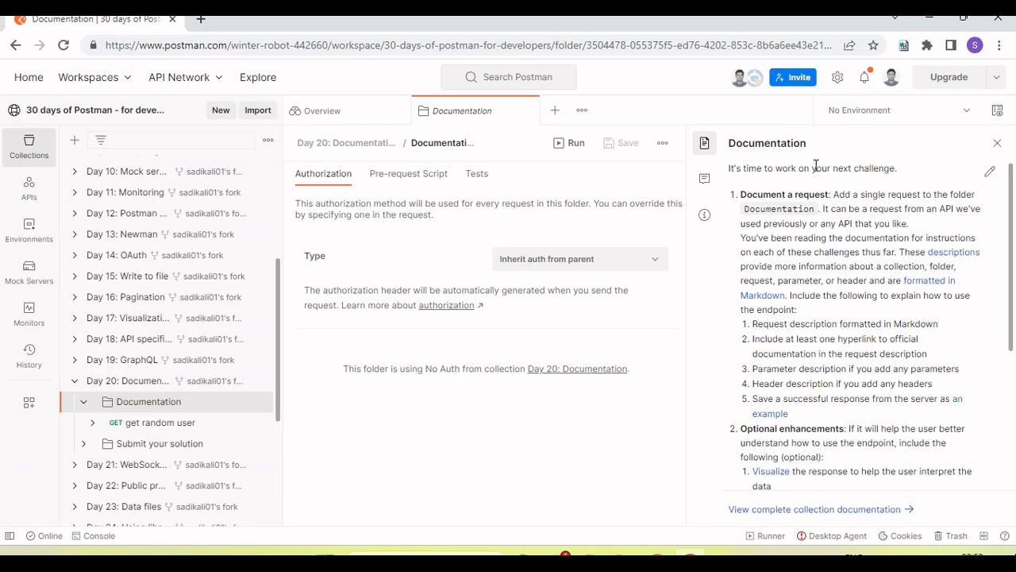
{"action": "double_click", "coordinate": [774, 143]}
{"action": "key", "text": "ctrl+c"}
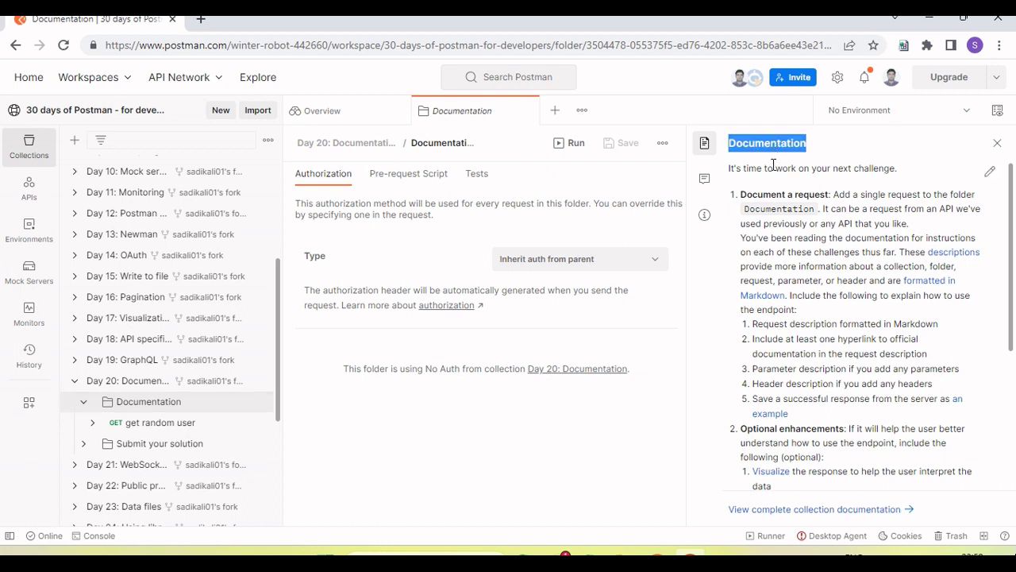
{"action": "key", "text": "alt+Tab"}
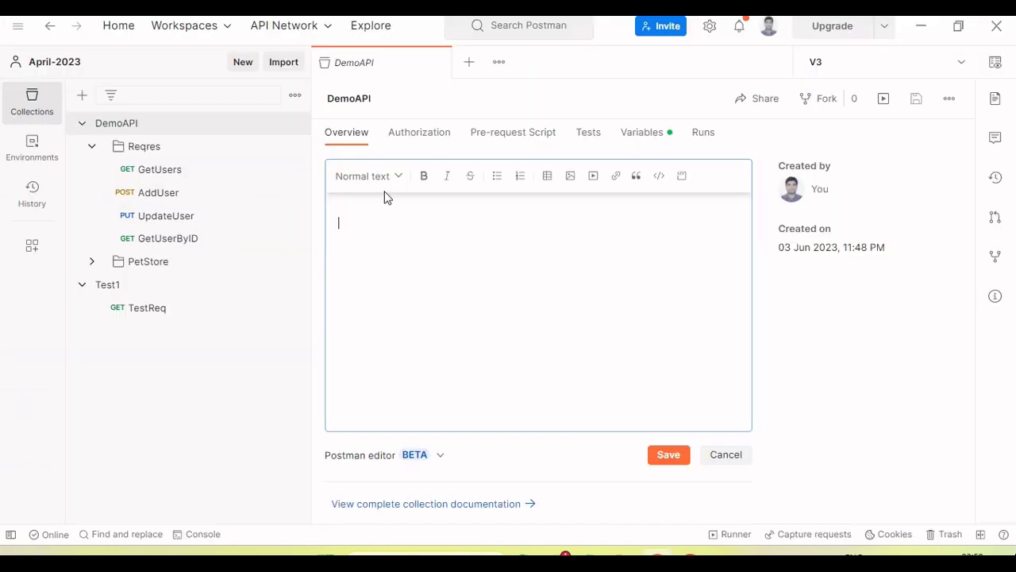
{"action": "left_click", "coordinate": [399, 179]}
{"action": "left_click", "coordinate": [386, 231]}
{"action": "key", "text": "ctrl+v"}
Format the pasted title as Heading 1, complete it as "Documentation:" and start a new line below it
{"action": "left_click_drag", "start_coordinate": [358, 275], "coordinate": [361, 240]}
{"action": "left_click", "coordinate": [358, 233]}
{"action": "key", "text": "Delete"}
{"action": "double_click", "coordinate": [346, 223]}
{"action": "left_click", "coordinate": [397, 176]}
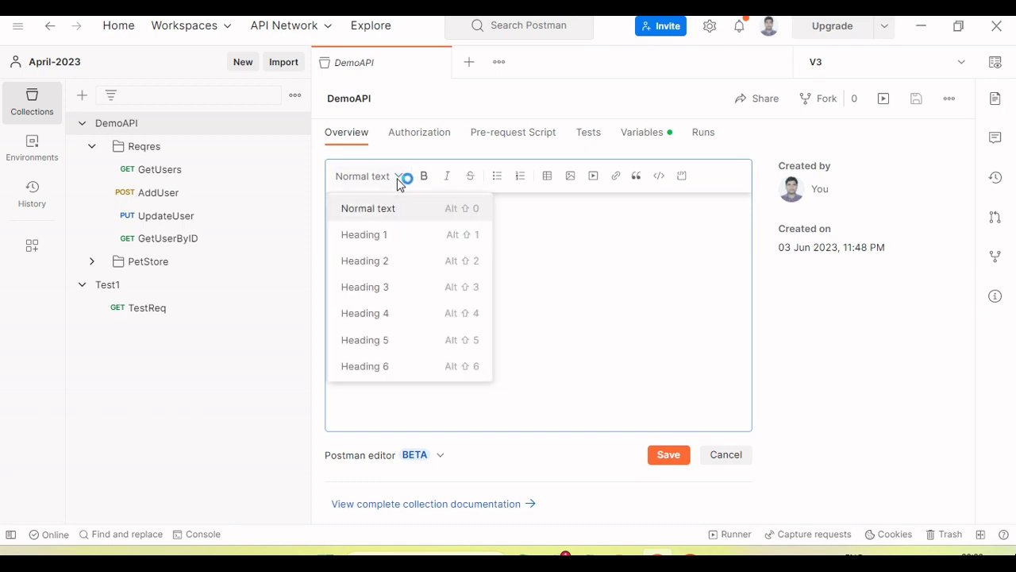
{"action": "left_click", "coordinate": [378, 241]}
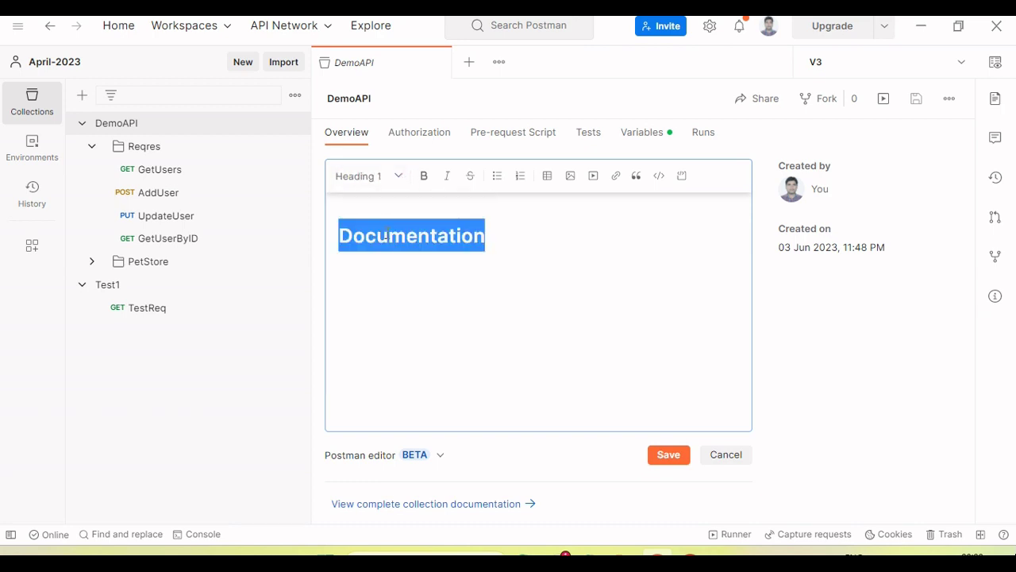
{"action": "left_click", "coordinate": [492, 236]}
{"action": "key", "text": "Return"}
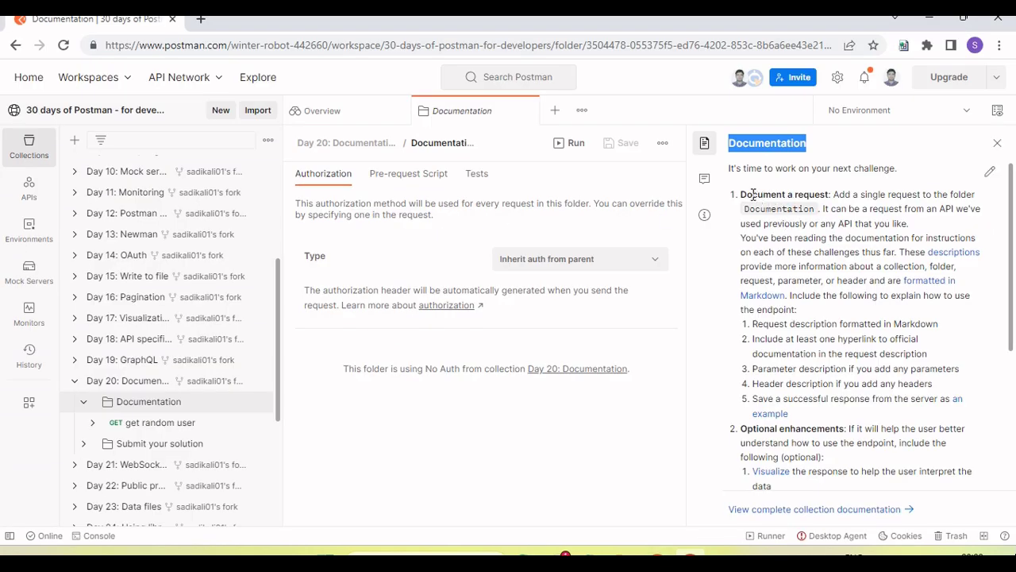
Copy the sentence "It's time to work on your next challenge" from Chrome and paste it below the heading in Postman
{"action": "left_click_drag", "start_coordinate": [897, 168], "coordinate": [728, 168]}
{"action": "key", "text": "ctrl+c"}
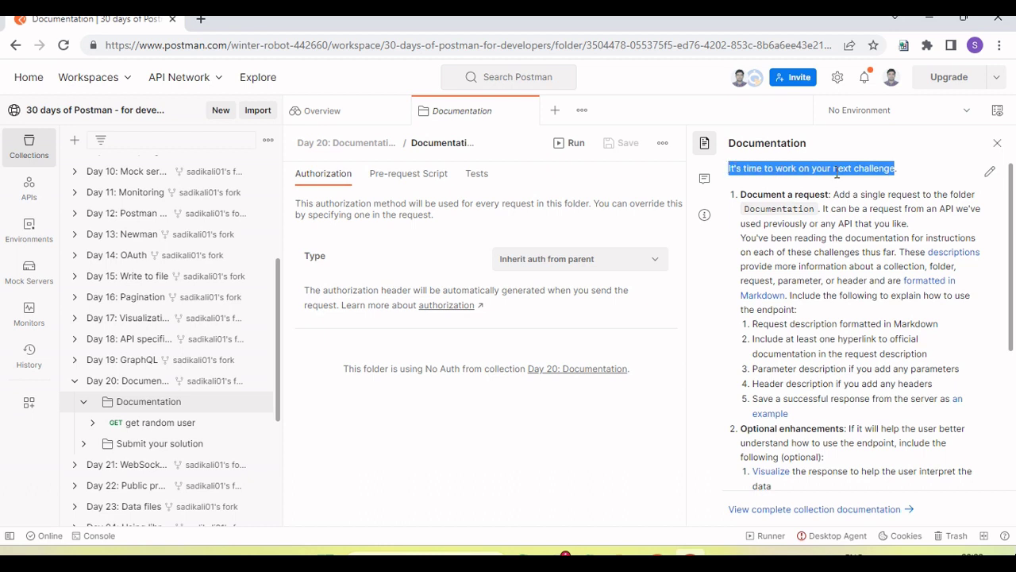
{"action": "key", "text": "alt+Tab"}
{"action": "key", "text": "ctrl+v"}
{"action": "key", "text": "Return"}
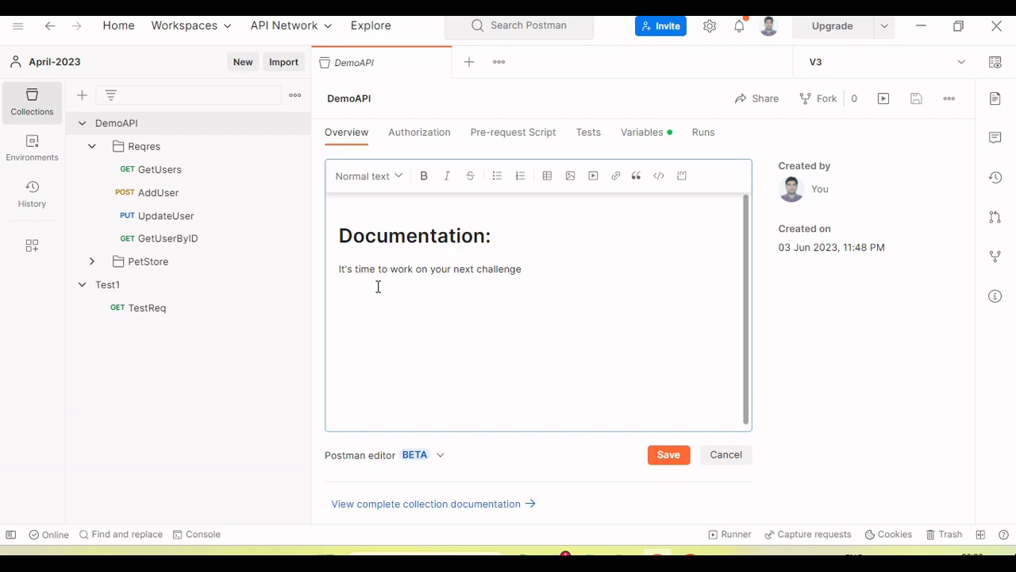
{"action": "left_click", "coordinate": [337, 230]}
{"action": "key", "text": "shift+Down"}
{"action": "key", "text": "Delete"}
{"action": "key", "text": "ctrl+z"}
Copy the "Document a request" paragraph from Chrome and paste it as the first ordered-list item below the introductory sentence in Postman
{"action": "left_click", "coordinate": [383, 293]}
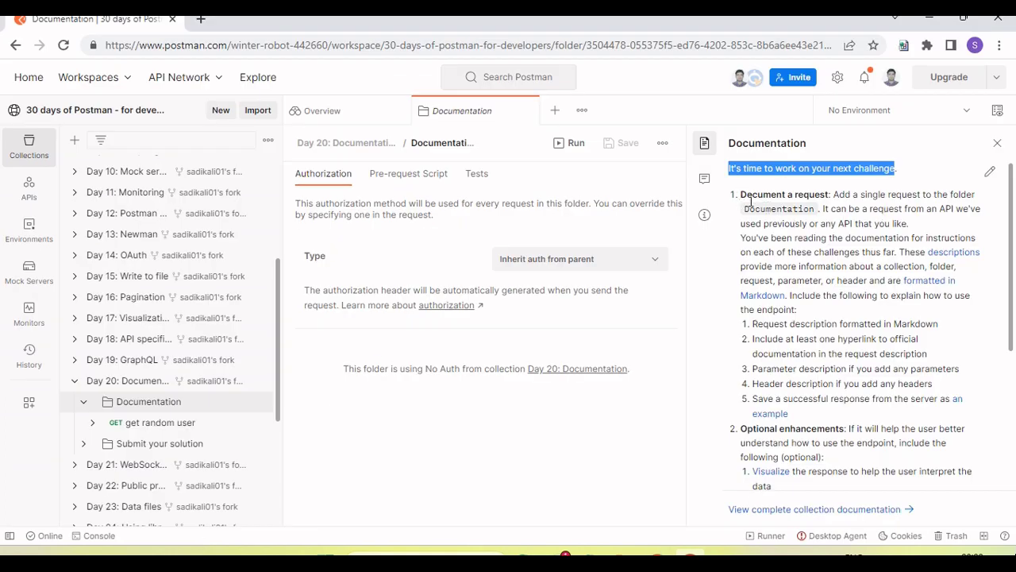
{"action": "left_click_drag", "start_coordinate": [742, 194], "coordinate": [804, 310]}
{"action": "key", "text": "ctrl+c"}
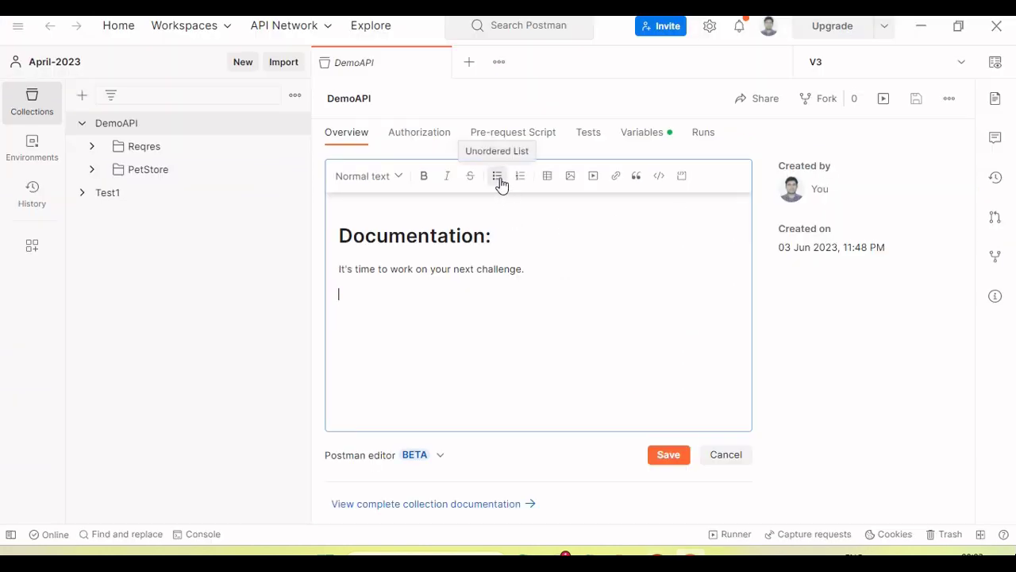
{"action": "left_click", "coordinate": [521, 177]}
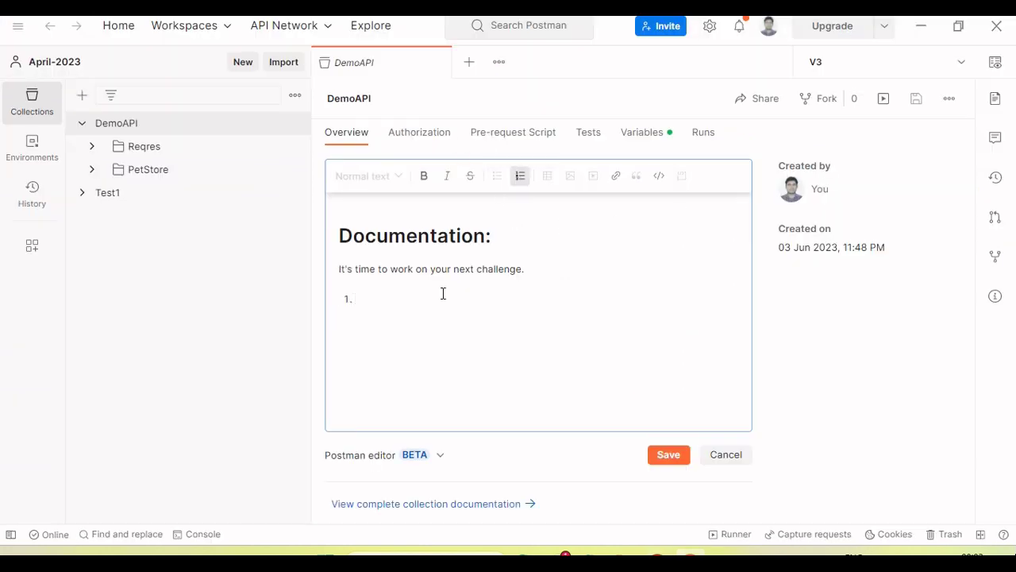
{"action": "key", "text": "ctrl+v"}
{"action": "scroll", "coordinate": [395, 316], "scroll_direction": "down", "scroll_amount": 1}
{"action": "scroll", "coordinate": [400, 286], "scroll_direction": "up", "scroll_amount": 1}
Format the lead-in "Document a request:" of the first list item as bold italic, including its colon
{"action": "left_click", "coordinate": [387, 299]}
{"action": "left_click_drag", "start_coordinate": [452, 299], "coordinate": [357, 300]}
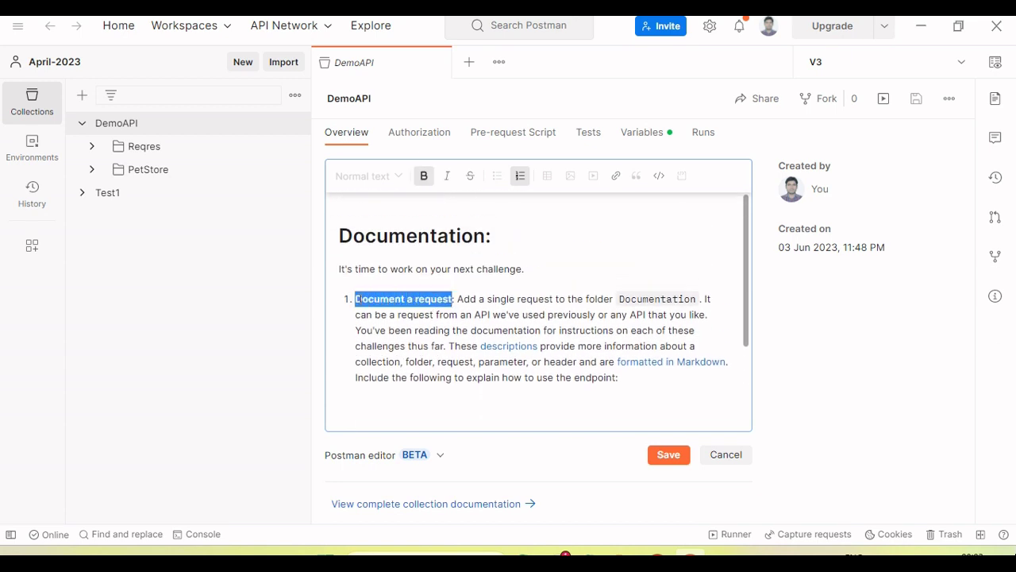
{"action": "left_click", "coordinate": [423, 176]}
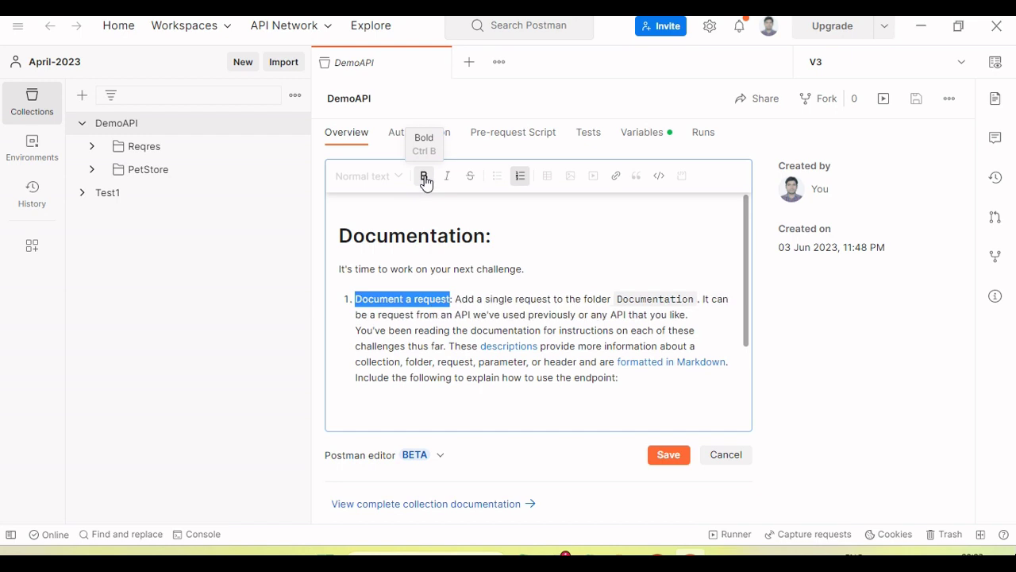
{"action": "left_click", "coordinate": [409, 331]}
{"action": "left_click_drag", "start_coordinate": [454, 299], "coordinate": [356, 298]}
{"action": "left_click", "coordinate": [423, 176]}
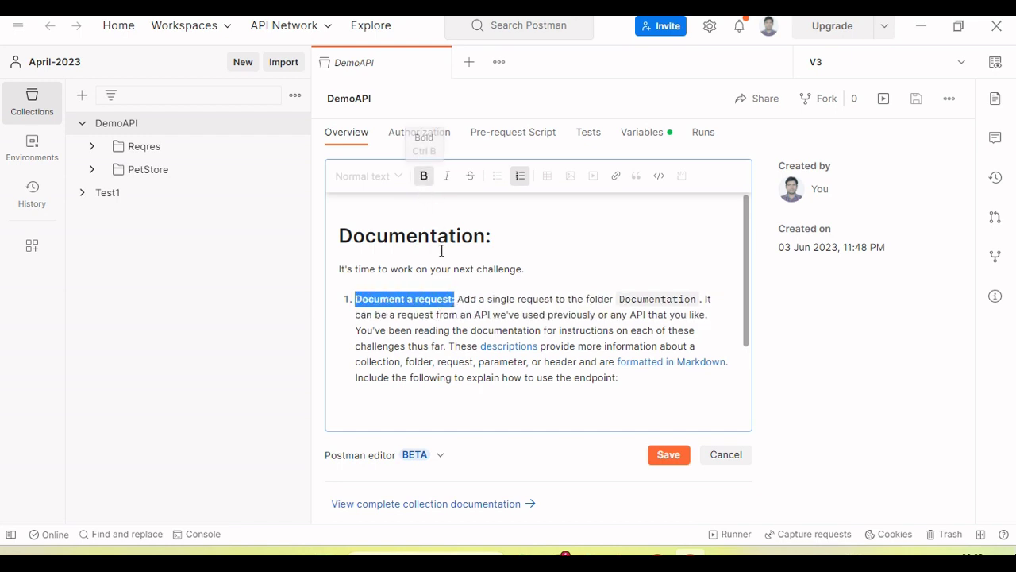
{"action": "left_click", "coordinate": [449, 178]}
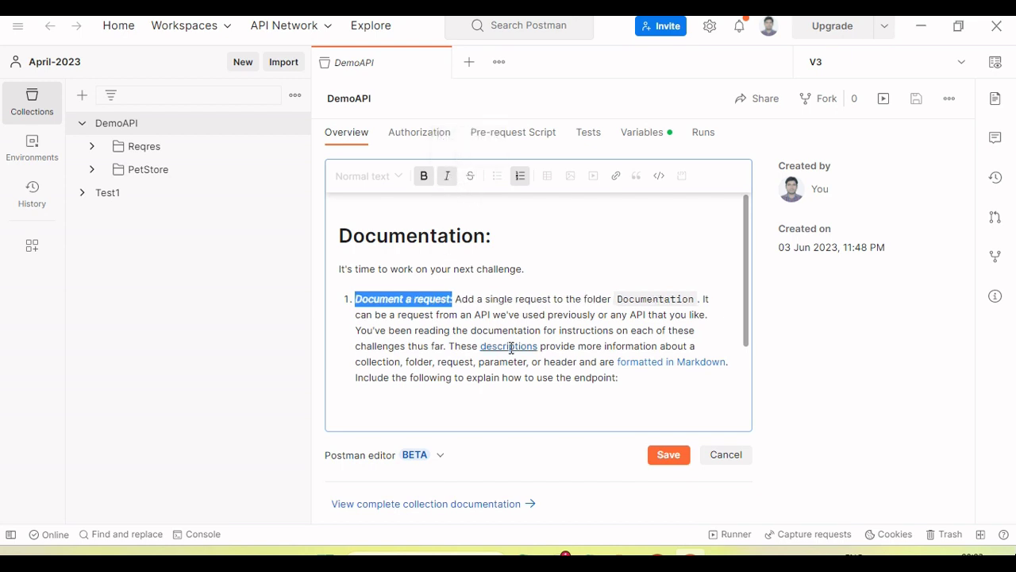
Insert a link with the text "Details" under the first list item's paragraph, using the address of the "an example" link in Chrome
{"action": "scroll", "coordinate": [511, 347], "scroll_direction": "down", "scroll_amount": 1}
{"action": "left_click", "coordinate": [386, 320]}
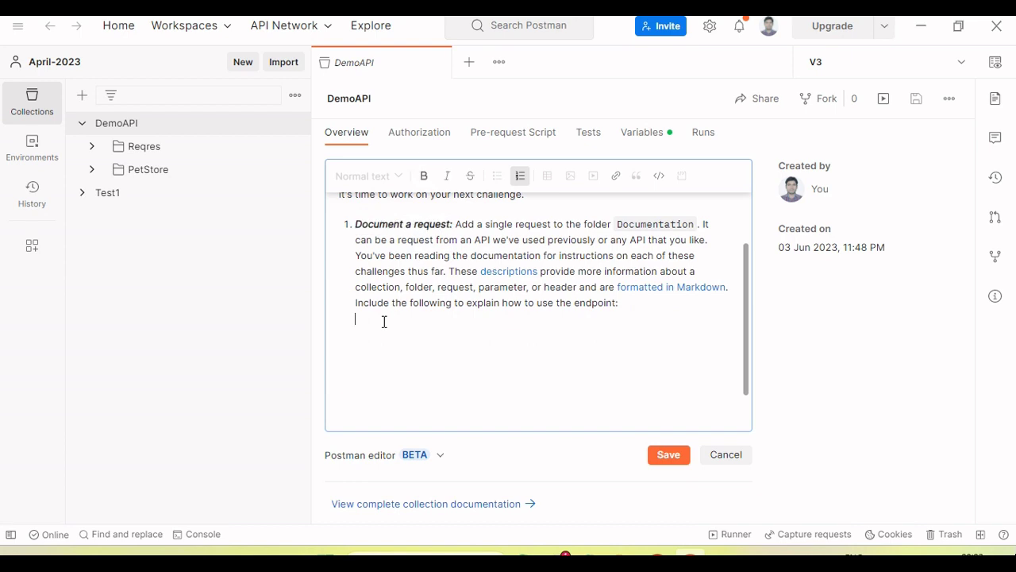
{"action": "left_click", "coordinate": [617, 177]}
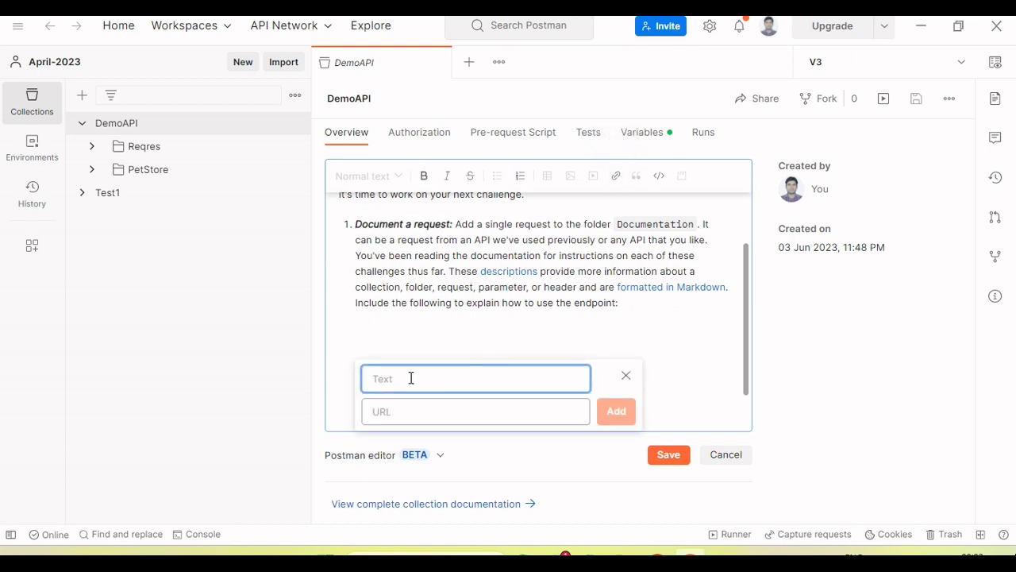
{"action": "type", "text": "D"}
{"action": "key", "text": "alt+Tab"}
{"action": "scroll", "coordinate": [801, 229], "scroll_direction": "down", "scroll_amount": 2}
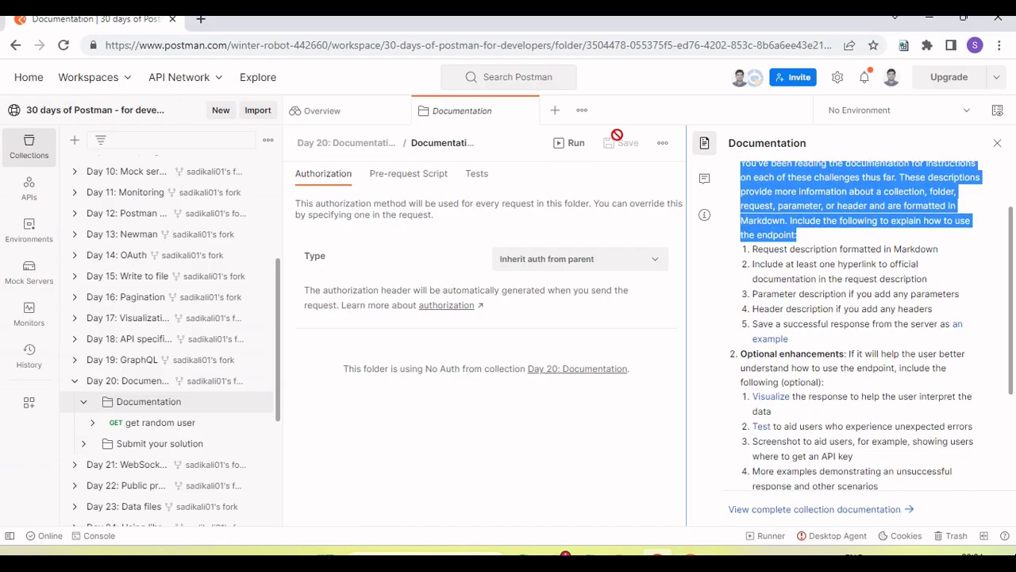
{"action": "right_click", "coordinate": [785, 347]}
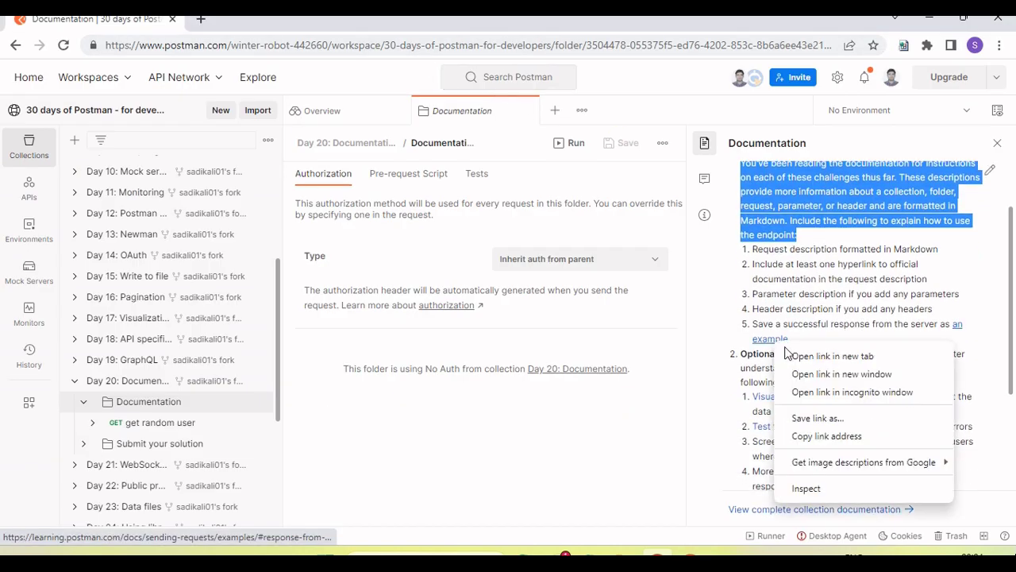
{"action": "left_click", "coordinate": [826, 436]}
{"action": "key", "text": "alt+Tab"}
{"action": "left_click", "coordinate": [431, 413]}
{"action": "key", "text": "ctrl+v"}
{"action": "left_click", "coordinate": [614, 412]}
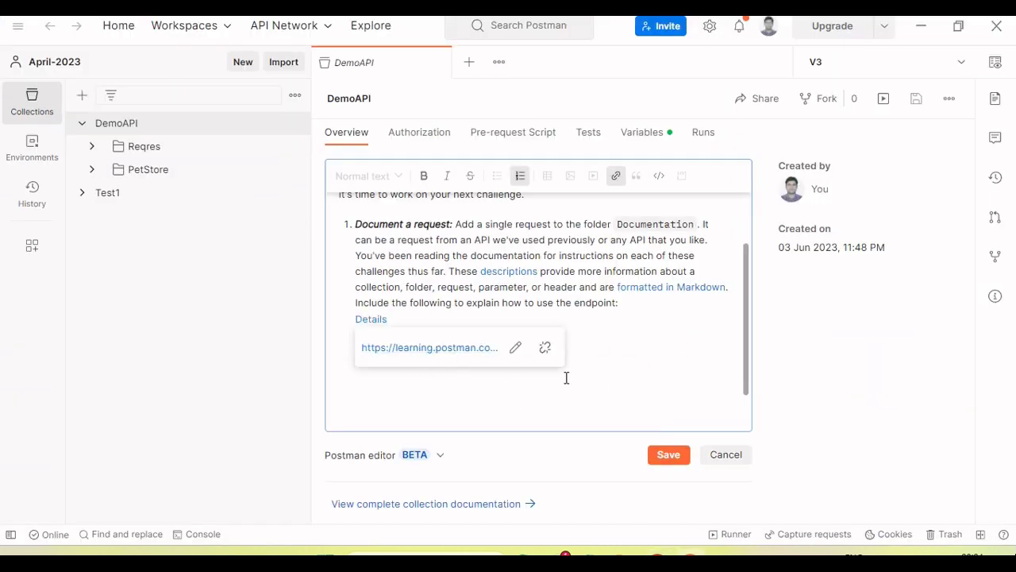
{"action": "left_click", "coordinate": [437, 339]}
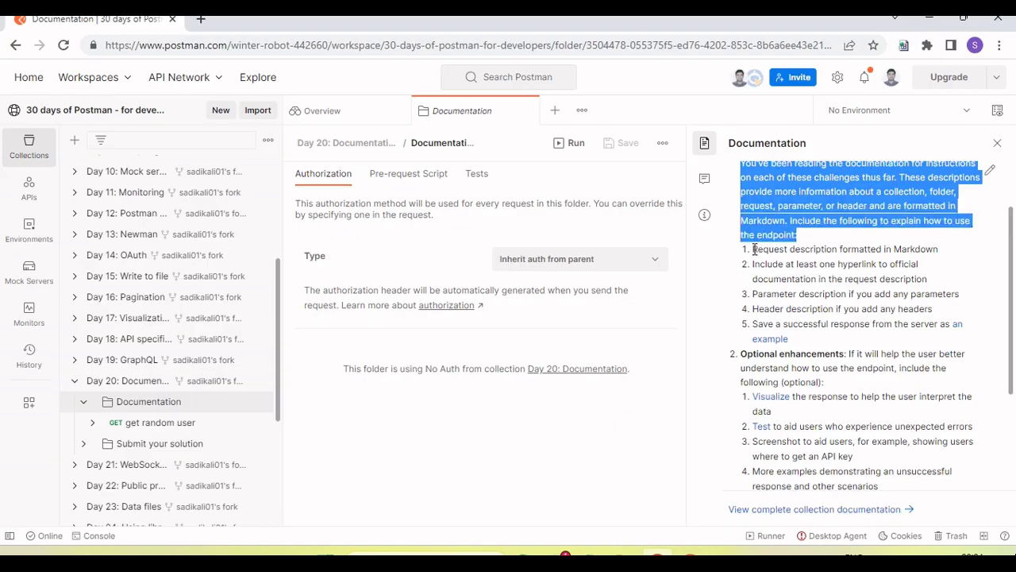
Copy the five numbered requirements listed under "Include the following to explain how to use the endpoint" from Chrome and switch to Postman
{"action": "left_click_drag", "start_coordinate": [753, 249], "coordinate": [790, 339]}
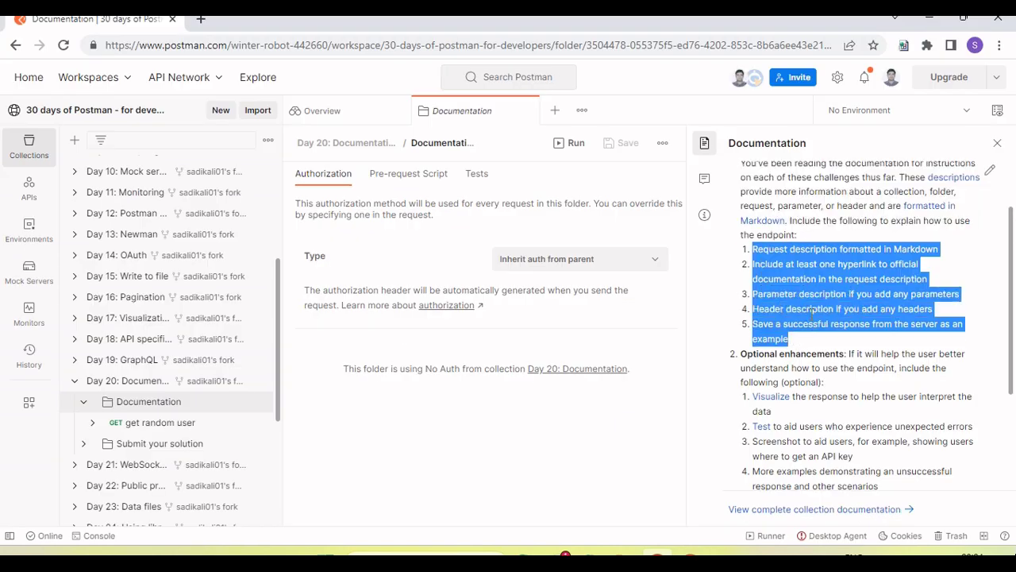
{"action": "key", "text": "alt+Tab"}
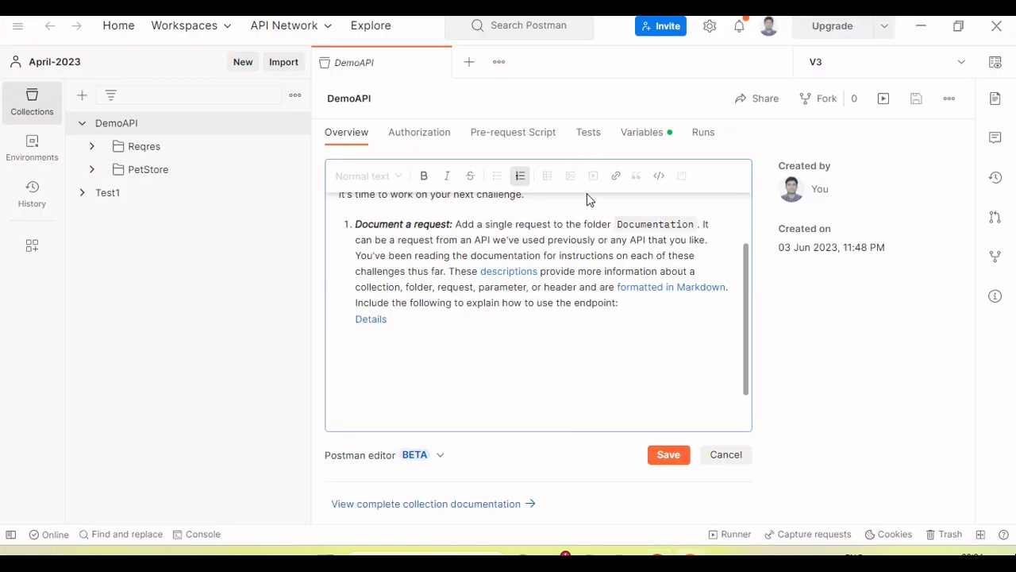
{"action": "left_click", "coordinate": [521, 177]}
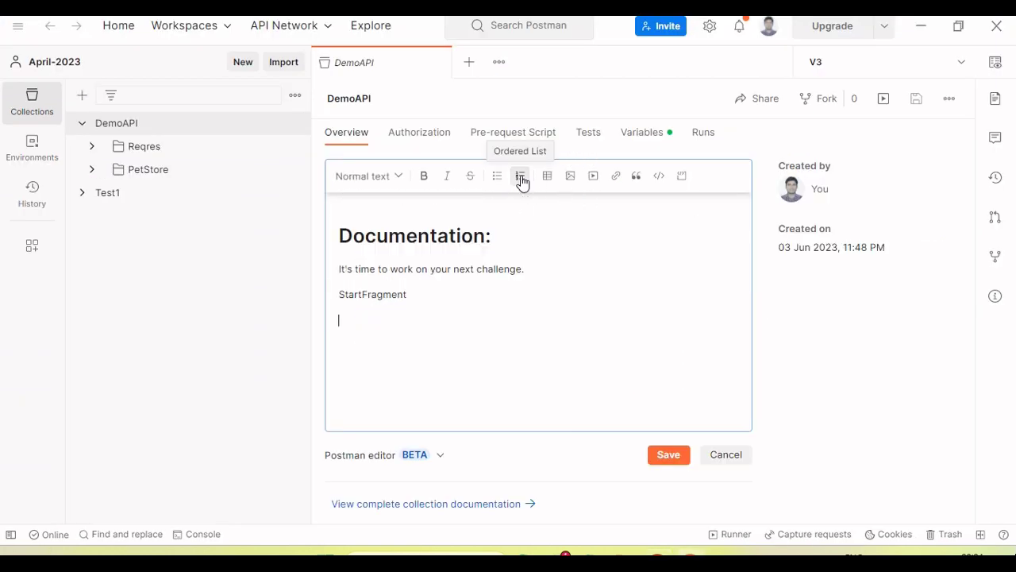
{"action": "key", "text": "ctrl+z"}
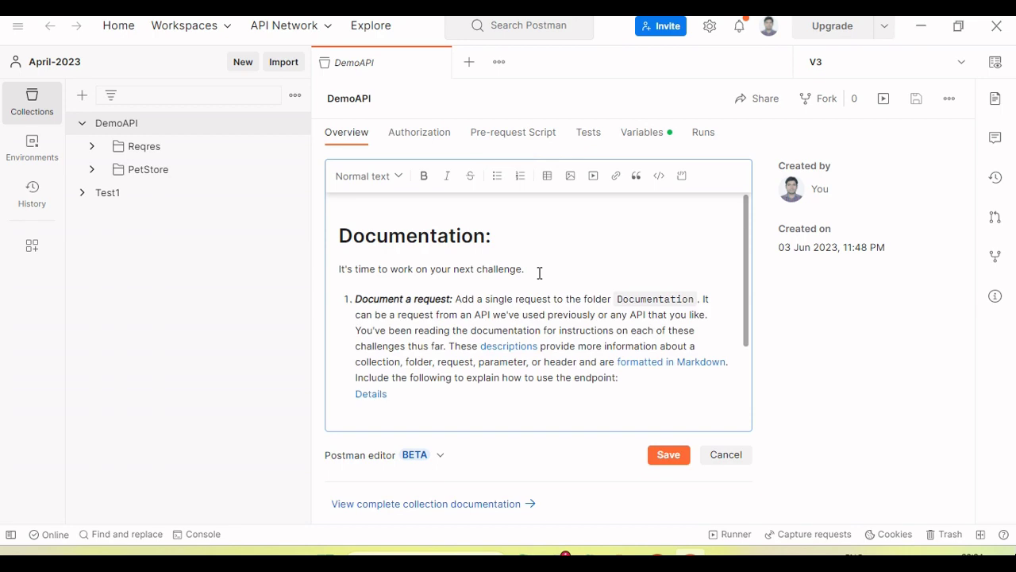
Add an empty line below the "Details" link, inside the first item of the ordered list
{"action": "left_click", "coordinate": [406, 405]}
{"action": "key", "text": "Return"}
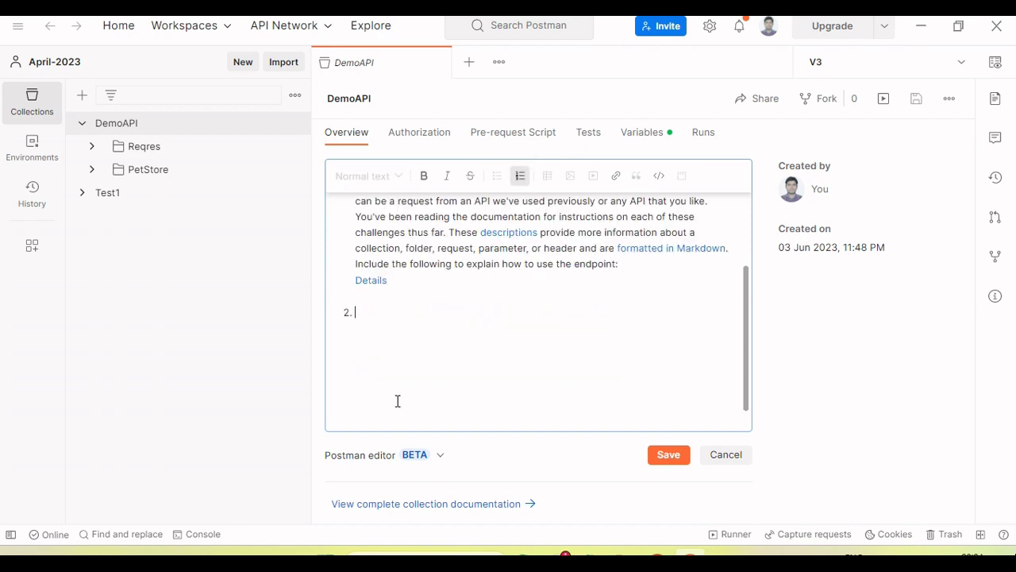
{"action": "key", "text": "BackSpace"}
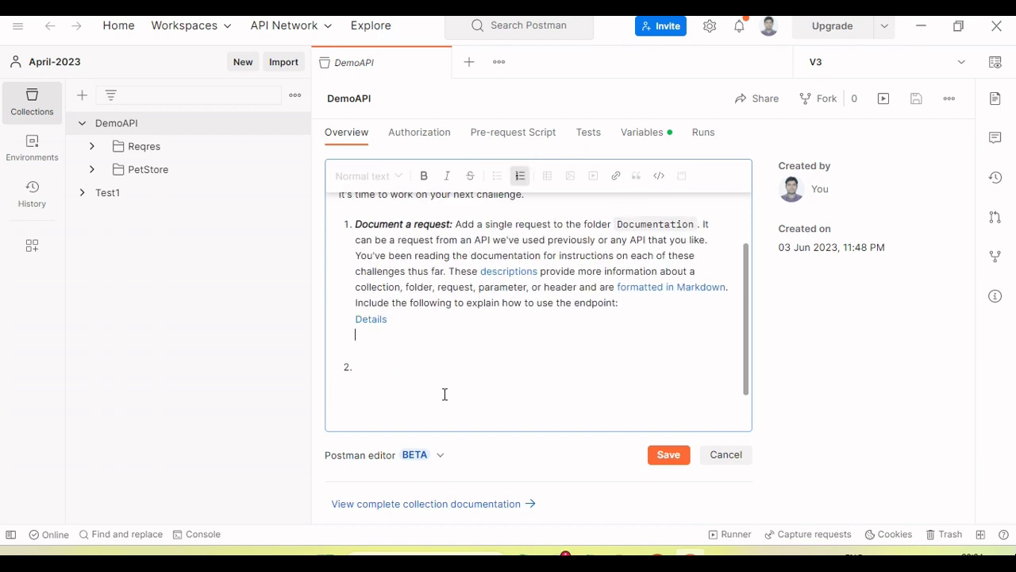
{"action": "left_click", "coordinate": [521, 176]}
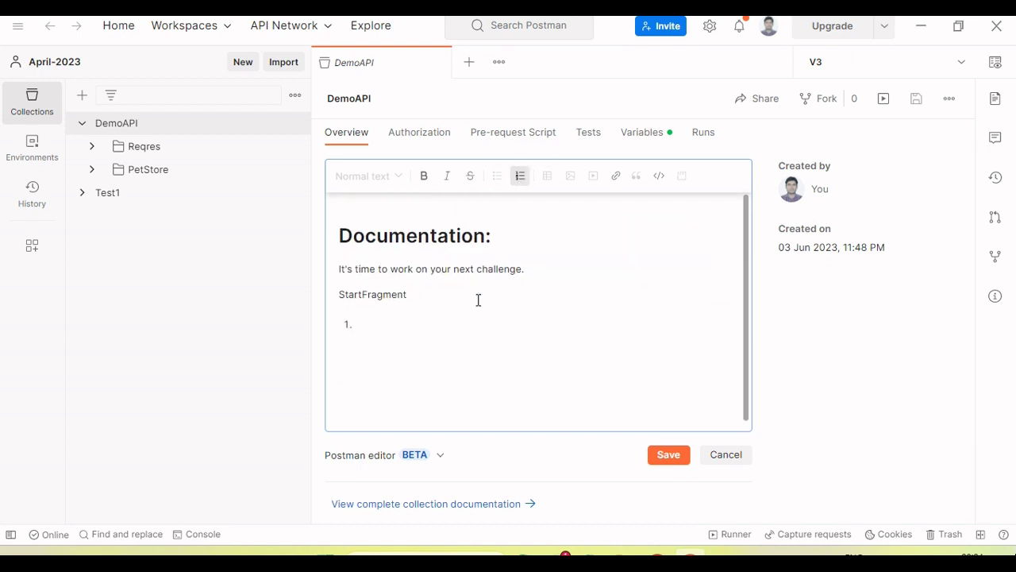
{"action": "key", "text": "ctrl+v"}
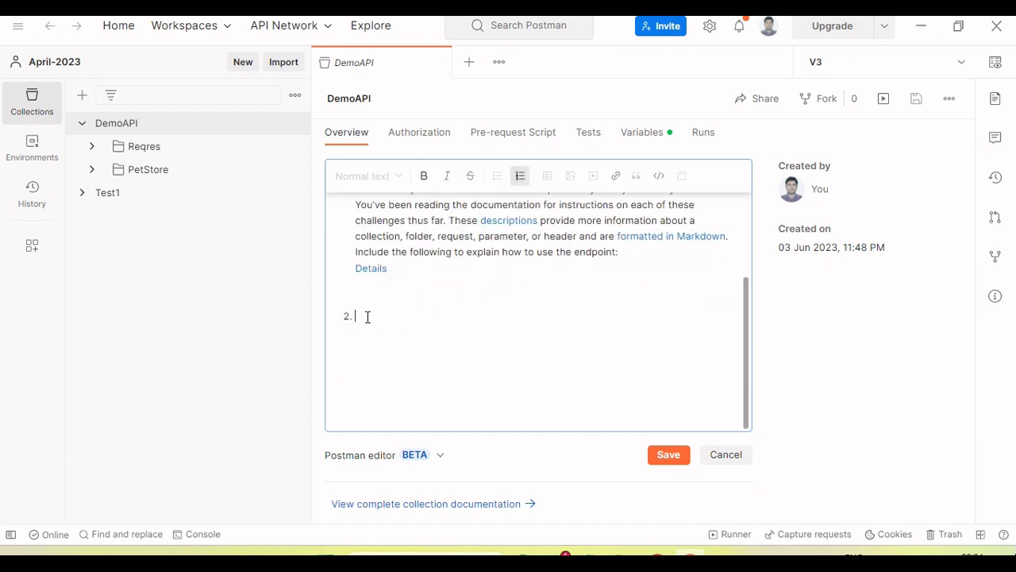
{"action": "key", "text": "BackSpace"}
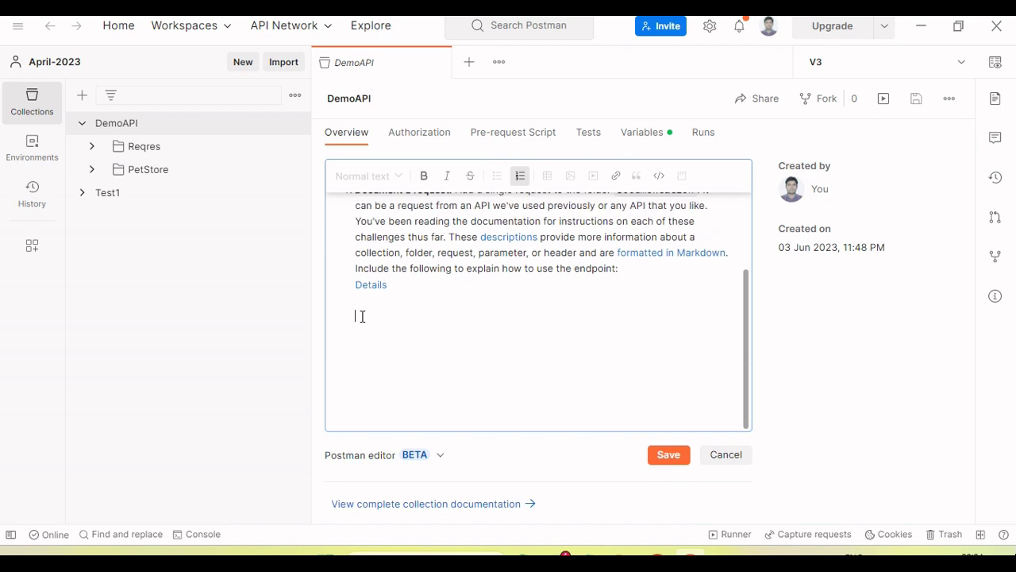
Paste the five requirements as a nested ordered list under the "Details" link and remove the extra blank line above it
{"action": "key", "text": "ctrl+v"}
{"action": "scroll", "coordinate": [431, 324], "scroll_direction": "up", "scroll_amount": 5}
{"action": "scroll", "coordinate": [443, 324], "scroll_direction": "down", "scroll_amount": 2}
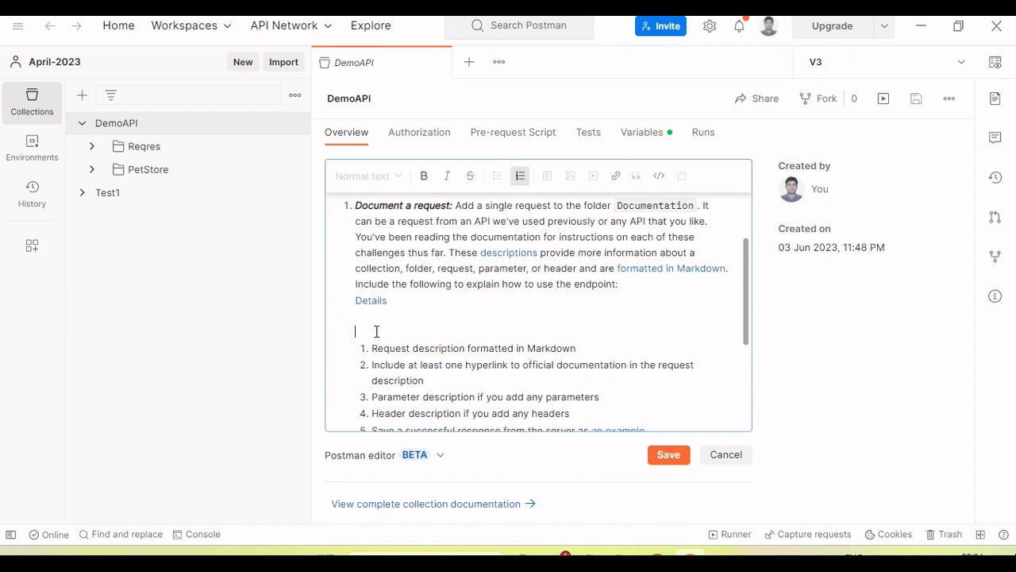
{"action": "key", "text": "BackSpace"}
{"action": "scroll", "coordinate": [451, 319], "scroll_direction": "down", "scroll_amount": 2}
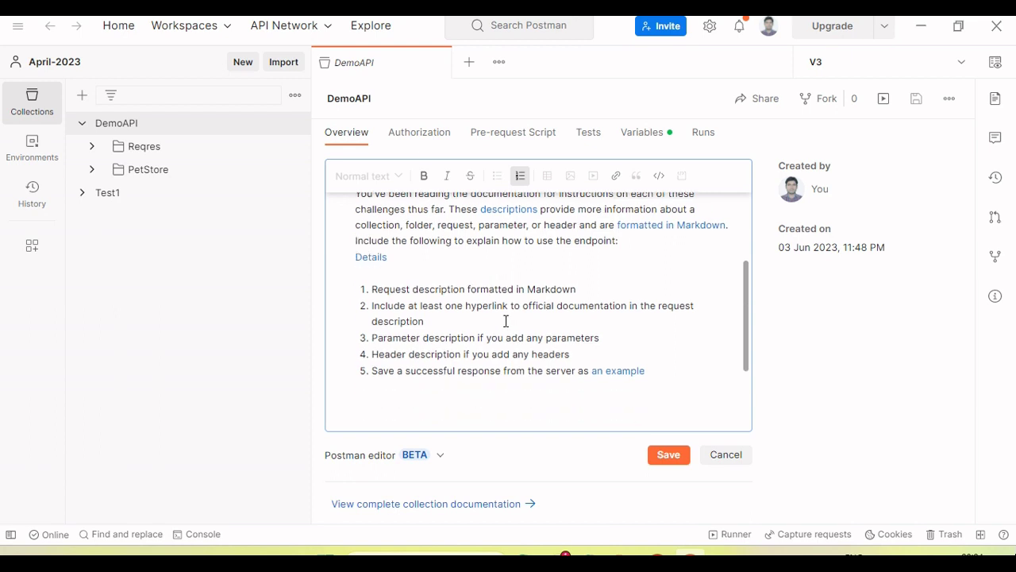
Try to copy the "Optional enhancements" section from Chrome below the nested list in Postman, and undo the paste
{"action": "left_click_drag", "start_coordinate": [645, 340], "coordinate": [363, 268]}
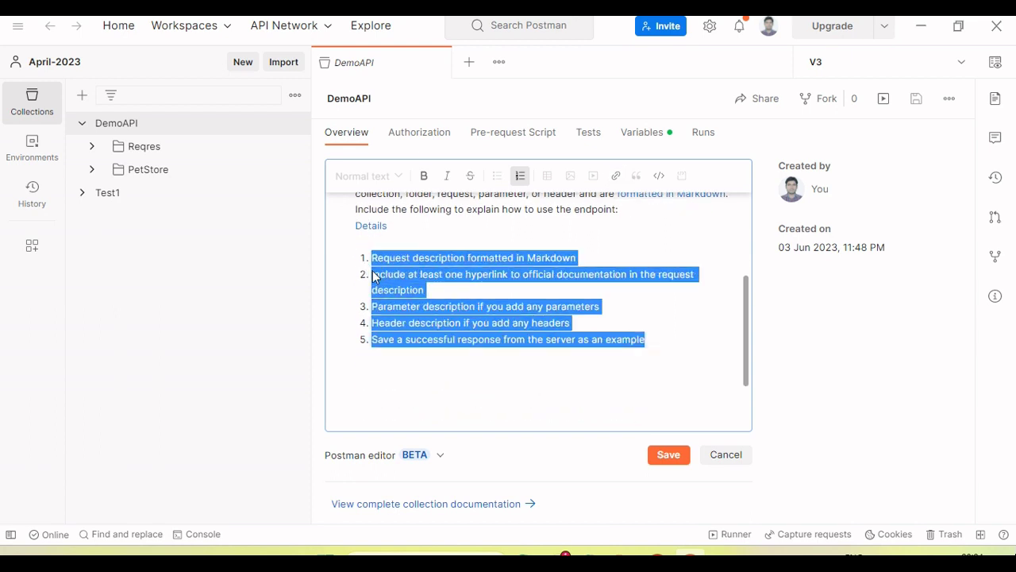
{"action": "left_click", "coordinate": [379, 274]}
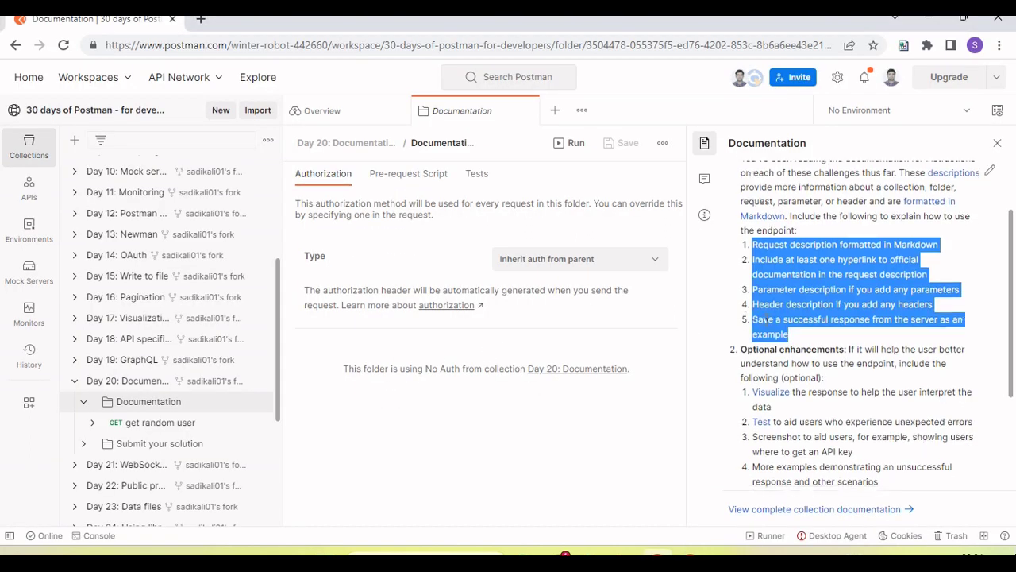
{"action": "scroll", "coordinate": [767, 288], "scroll_direction": "down", "scroll_amount": 2}
{"action": "left_click_drag", "start_coordinate": [740, 204], "coordinate": [825, 381]}
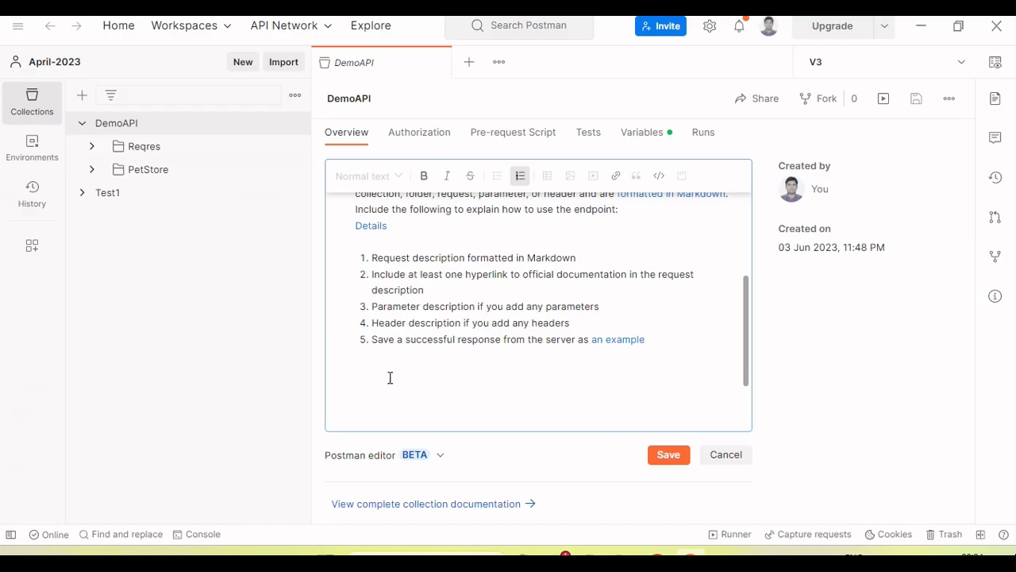
{"action": "key", "text": "ctrl+v"}
{"action": "scroll", "coordinate": [429, 363], "scroll_direction": "up", "scroll_amount": 3}
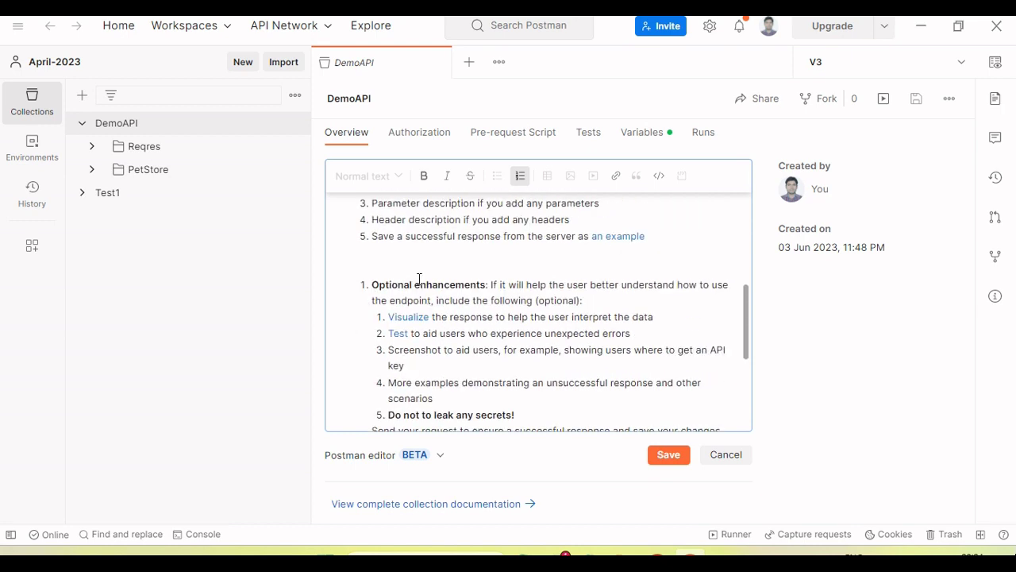
{"action": "key", "text": "ctrl+z"}
{"action": "scroll", "coordinate": [445, 278], "scroll_direction": "up", "scroll_amount": 2}
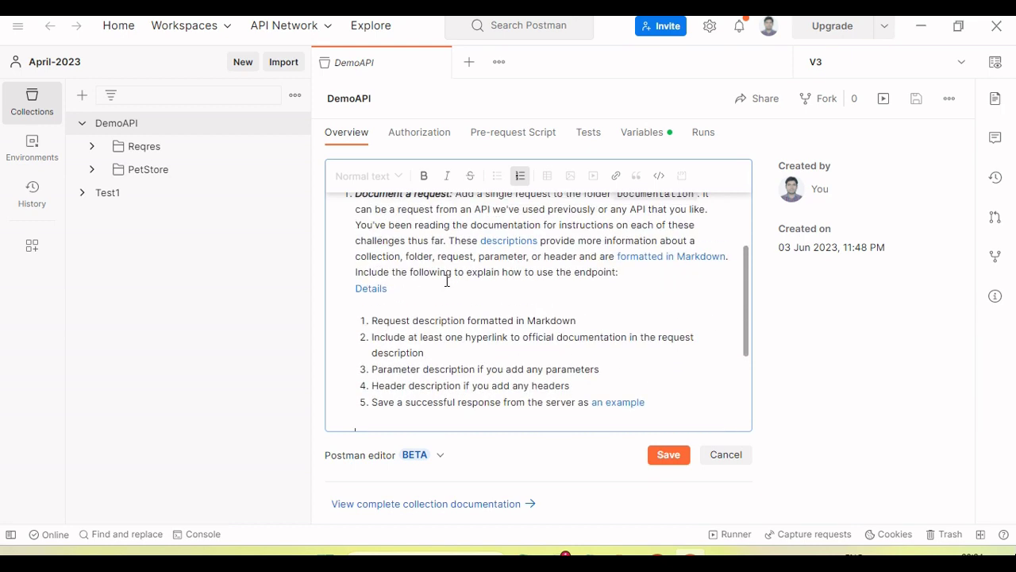
Save the DemoAPI collection description and review its rendered text
{"action": "scroll", "coordinate": [447, 281], "scroll_direction": "up", "scroll_amount": 2}
{"action": "scroll", "coordinate": [449, 281], "scroll_direction": "down", "scroll_amount": 3}
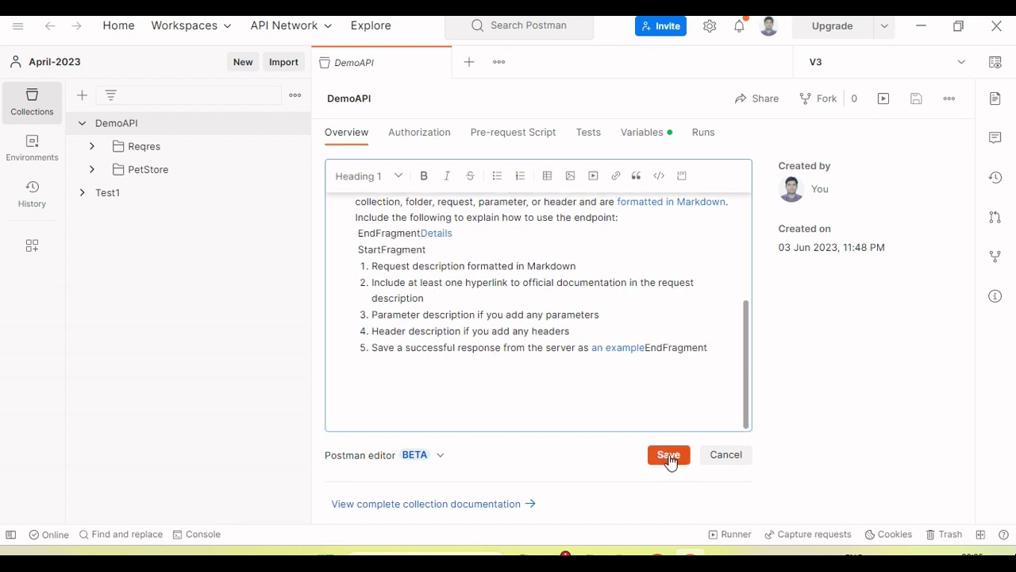
{"action": "left_click", "coordinate": [667, 456]}
{"action": "scroll", "coordinate": [435, 289], "scroll_direction": "down", "scroll_amount": 2}
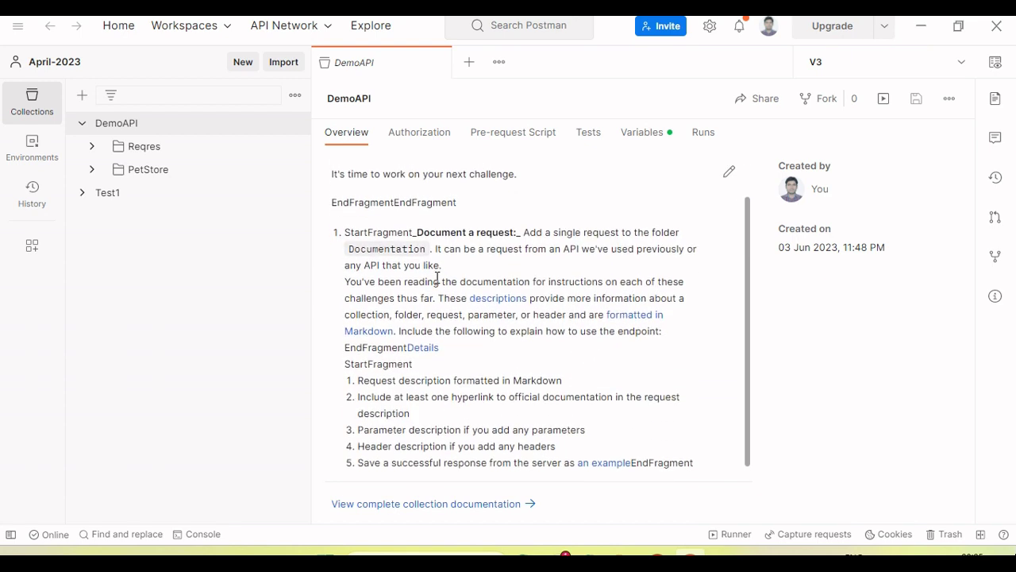
{"action": "scroll", "coordinate": [432, 300], "scroll_direction": "up", "scroll_amount": 2}
{"action": "scroll", "coordinate": [516, 282], "scroll_direction": "down", "scroll_amount": 2}
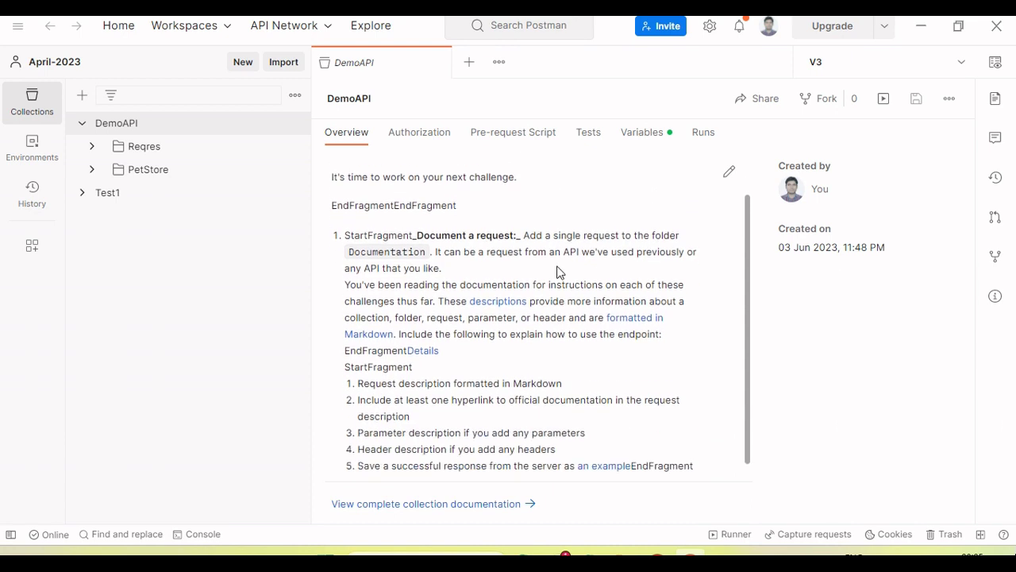
Reopen the description for editing and upload the image 26.png from Downloads below the nested list
{"action": "left_click", "coordinate": [732, 173]}
{"action": "scroll", "coordinate": [499, 331], "scroll_direction": "down", "scroll_amount": 5}
{"action": "left_click", "coordinate": [397, 380]}
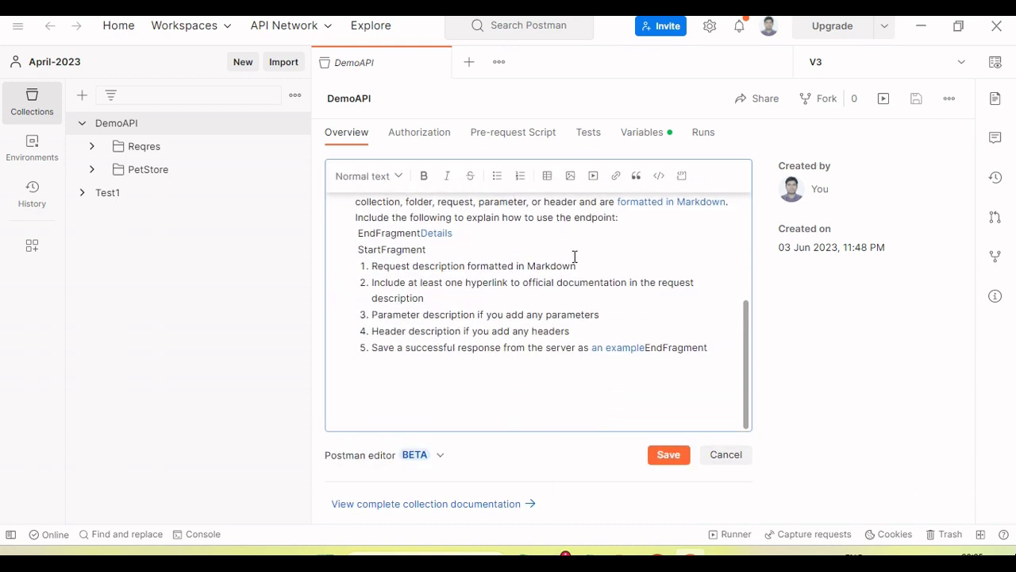
{"action": "left_click", "coordinate": [571, 178]}
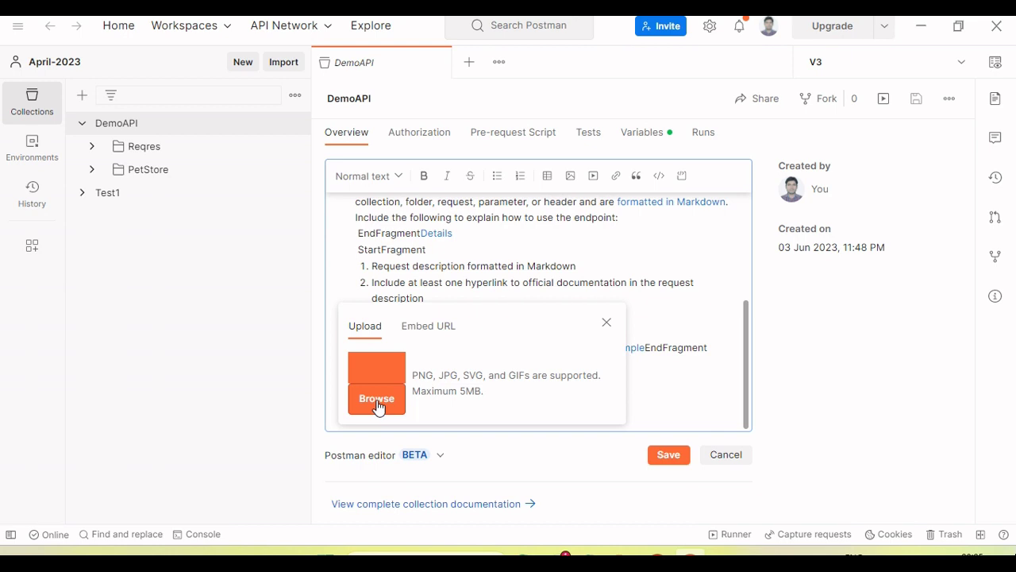
{"action": "left_click", "coordinate": [403, 371]}
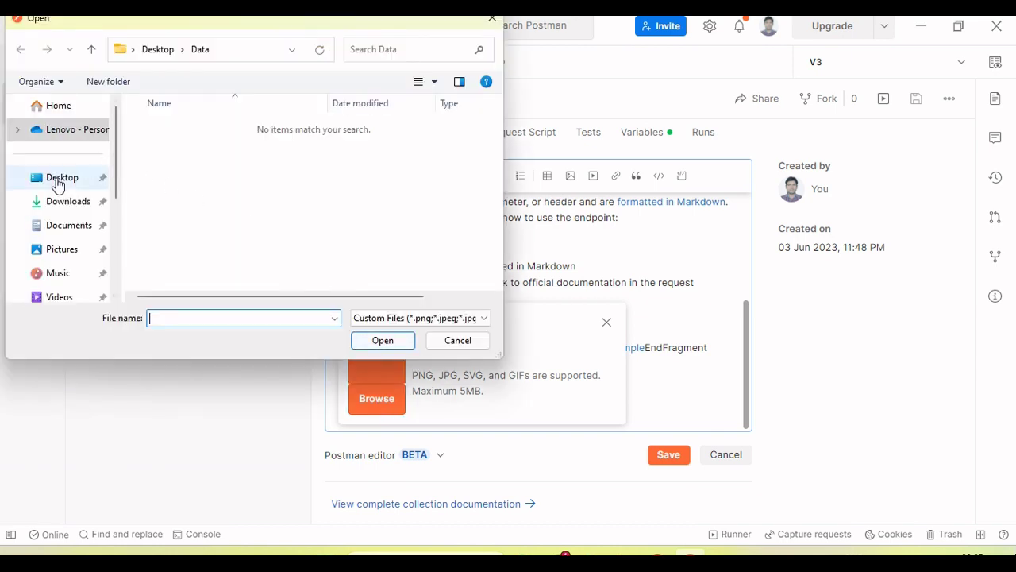
{"action": "left_click", "coordinate": [70, 201]}
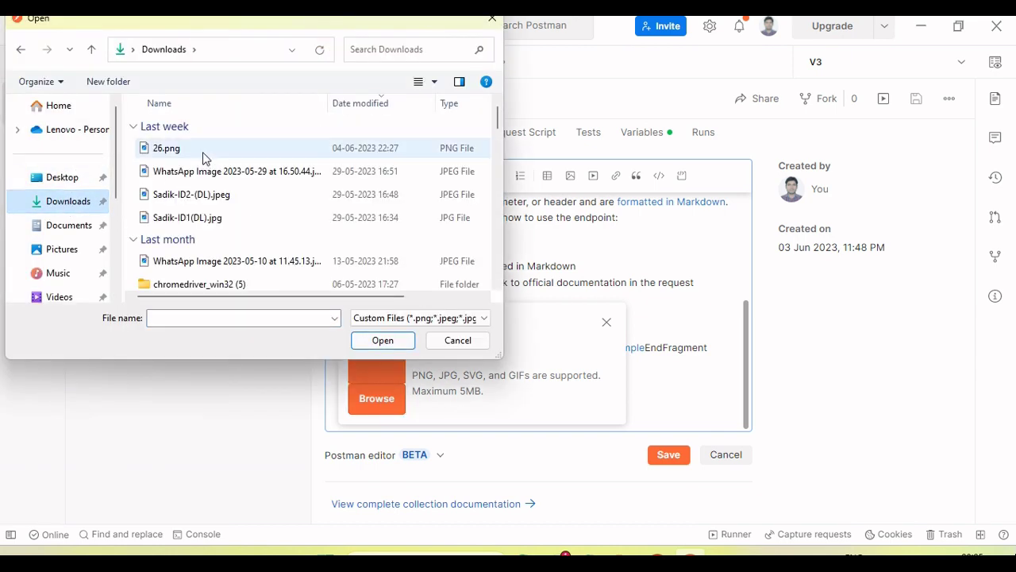
{"action": "double_click", "coordinate": [168, 148]}
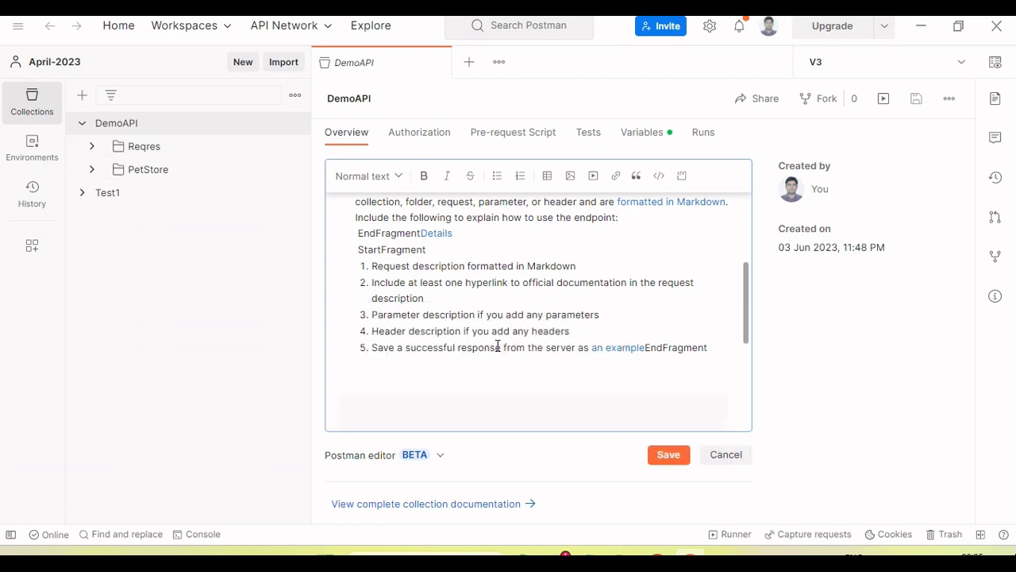
Shrink the inserted image to a little under half its width
{"action": "scroll", "coordinate": [492, 347], "scroll_direction": "down", "scroll_amount": 2}
{"action": "scroll", "coordinate": [521, 333], "scroll_direction": "down", "scroll_amount": 1}
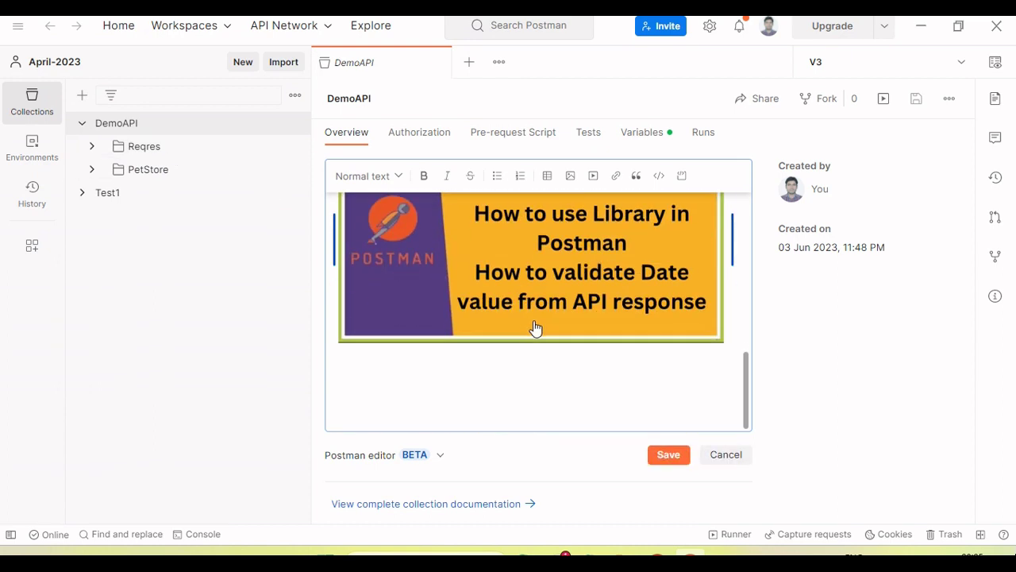
{"action": "left_click_drag", "start_coordinate": [722, 327], "coordinate": [616, 323]}
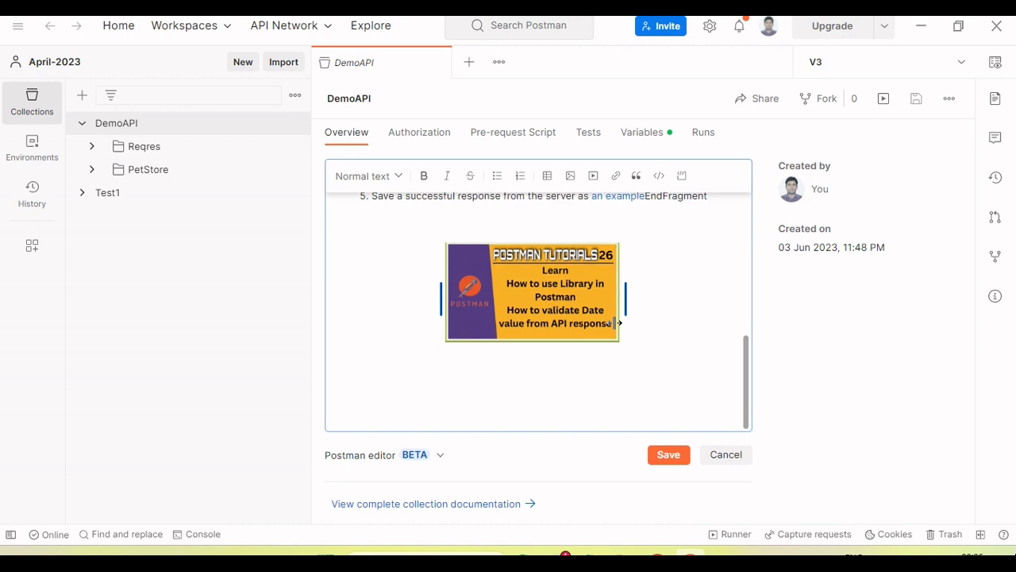
Copy the Tutorials 26 video link from YouTube Studio in Chrome and add it as a link below the image in Postman
{"action": "left_click", "coordinate": [559, 351]}
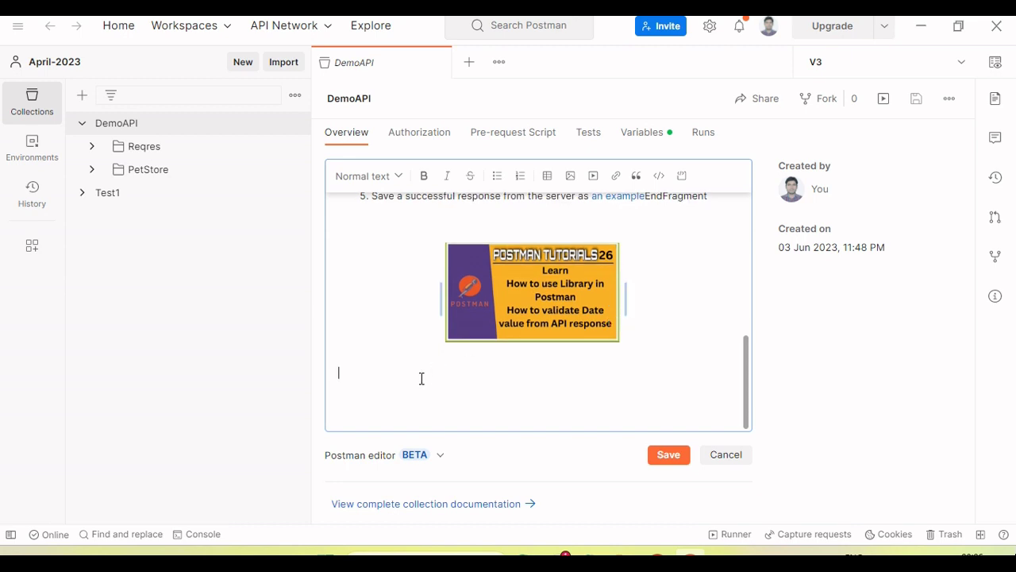
{"action": "left_click", "coordinate": [592, 176]}
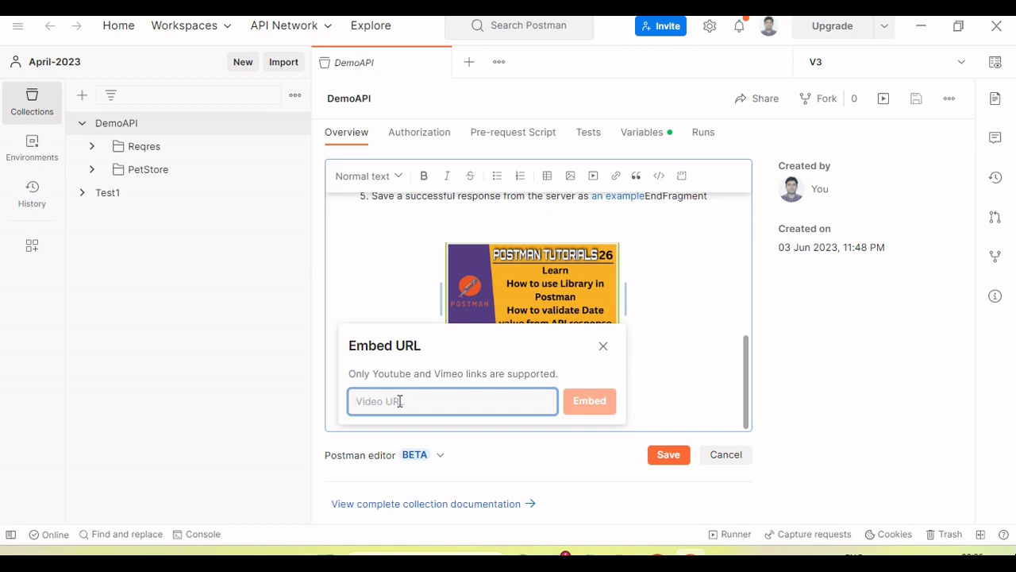
{"action": "key", "text": "alt+Tab"}
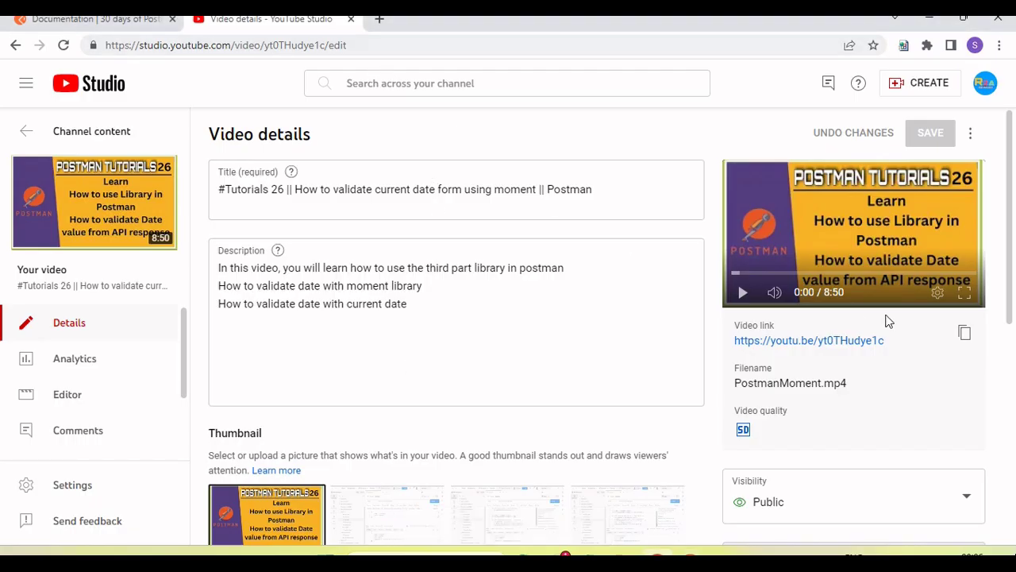
{"action": "left_click", "coordinate": [965, 334]}
{"action": "key", "text": "alt+Tab"}
{"action": "key", "text": "ctrl+v"}
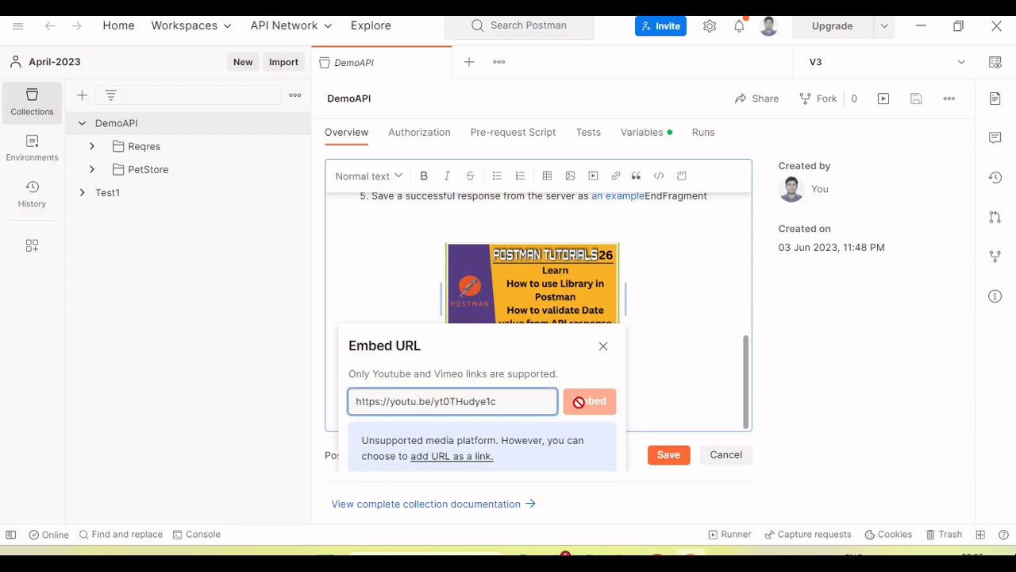
{"action": "left_click", "coordinate": [458, 466]}
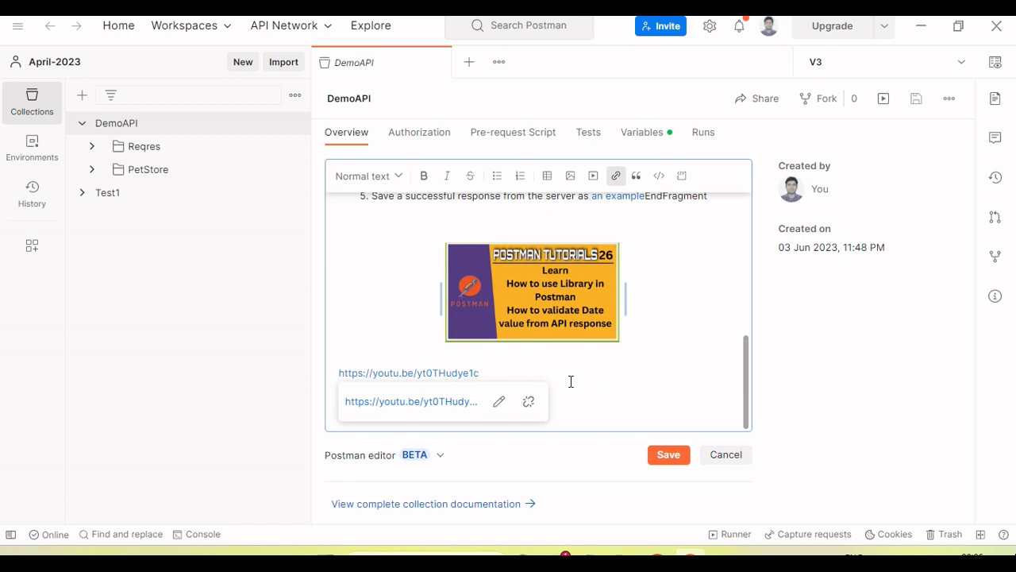
{"action": "key", "text": "Return"}
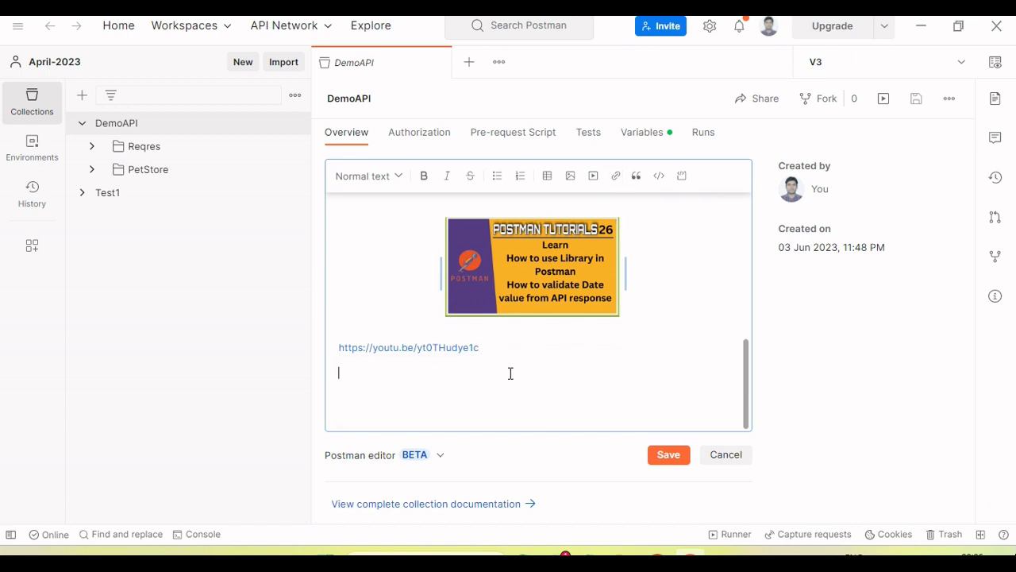
{"action": "left_click", "coordinate": [593, 176]}
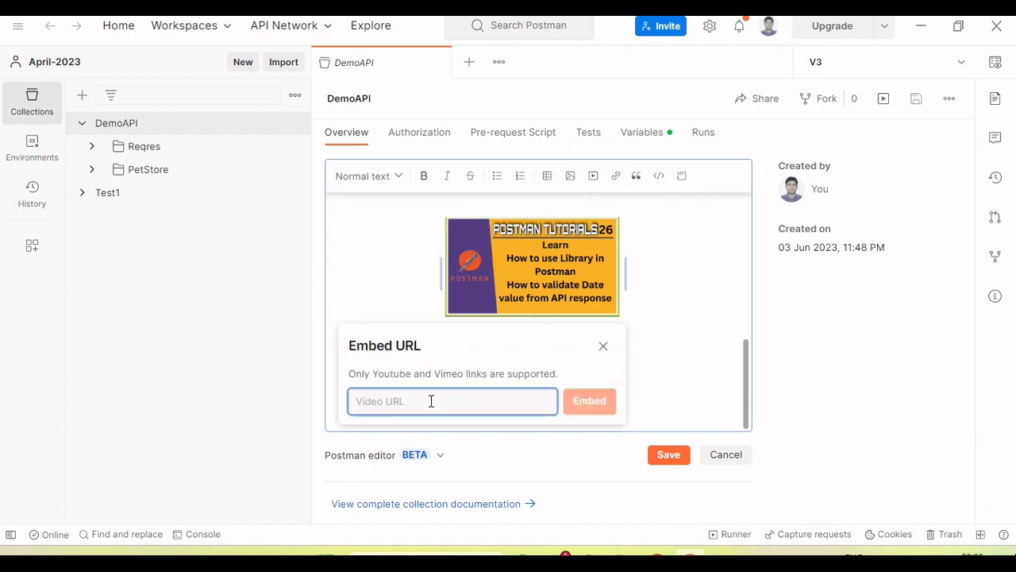
{"action": "key", "text": "ctrl+v"}
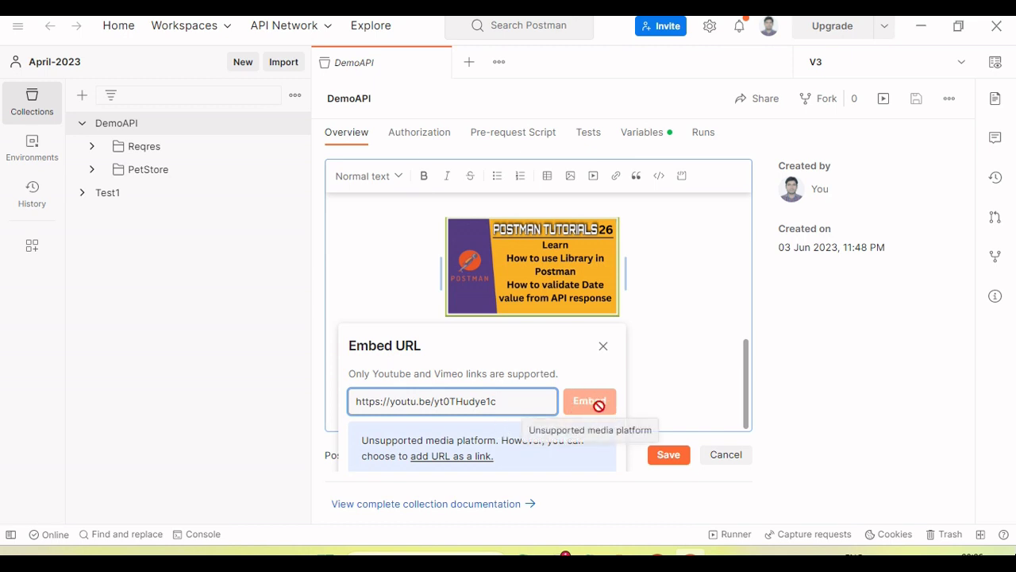
{"action": "left_click", "coordinate": [605, 348]}
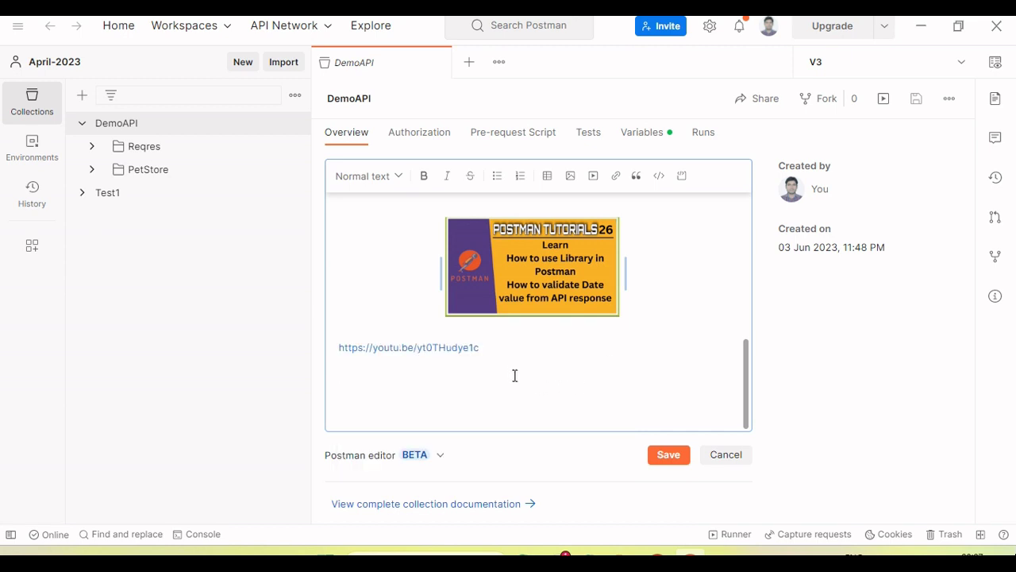
Save the DemoAPI collection description and reopen it for editing
{"action": "left_click", "coordinate": [671, 455]}
{"action": "scroll", "coordinate": [555, 407], "scroll_direction": "down", "scroll_amount": 5}
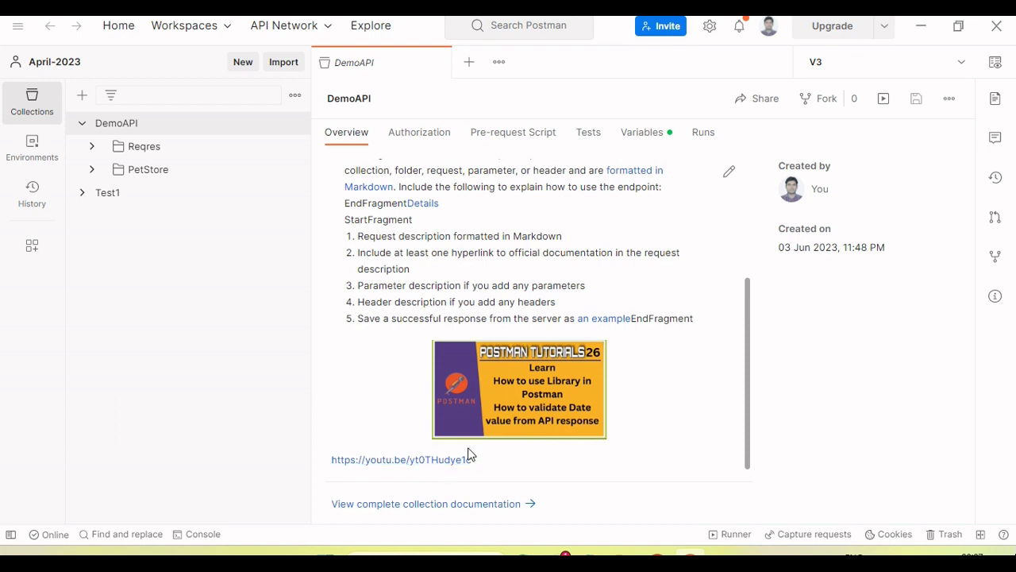
{"action": "left_click", "coordinate": [729, 173]}
{"action": "scroll", "coordinate": [556, 318], "scroll_direction": "down", "scroll_amount": 10}
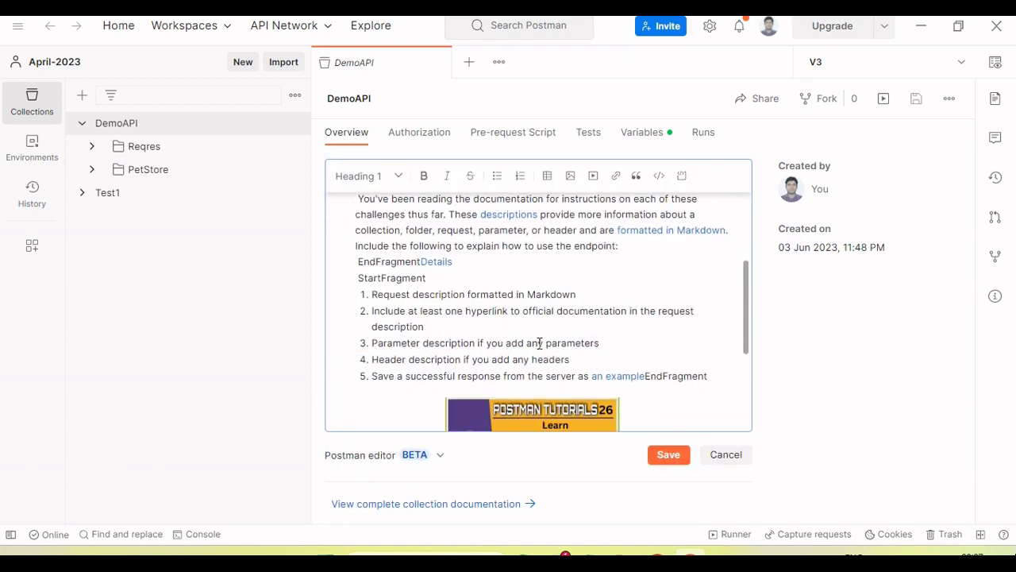
Add a block quote below the video link with the text "Testing lkhsdfklh dlk" and a second quoted paragraph "dslkhfkdl"
{"action": "left_click", "coordinate": [385, 387]}
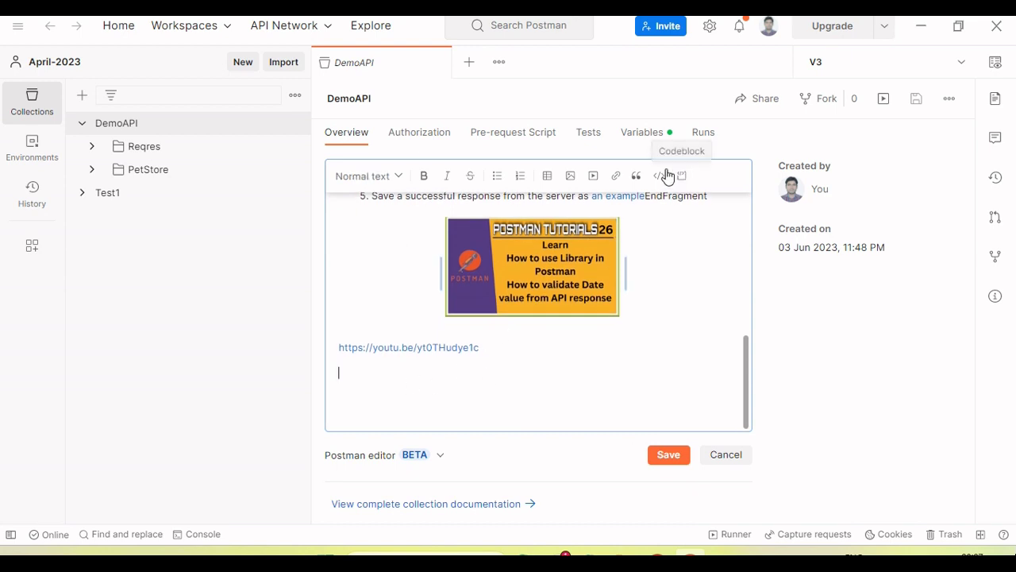
{"action": "left_click", "coordinate": [640, 178]}
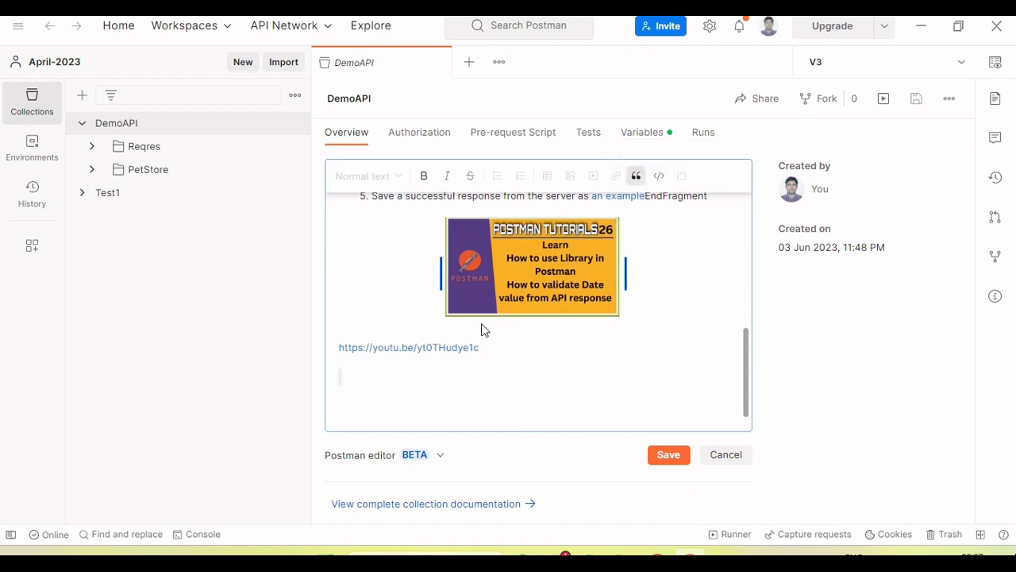
{"action": "type", "text": "Testing]"}
{"action": "key", "text": "Return"}
{"action": "key", "text": "BackSpace"}
{"action": "key", "text": "BackSpace"}
{"action": "type", "text": "lkhsd"}
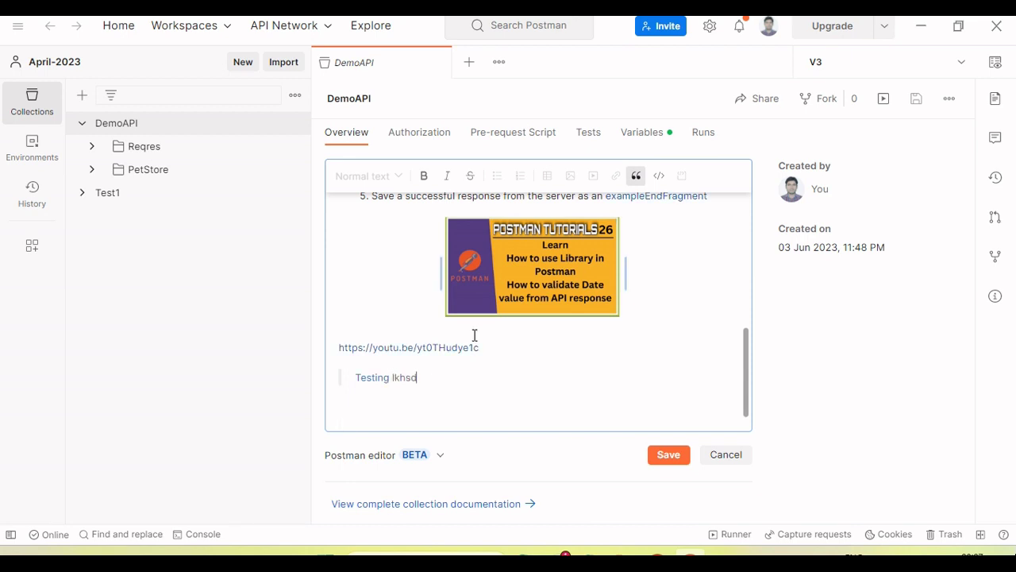
{"action": "type", "text": "fklh dlk"}
{"action": "key", "text": "Return"}
{"action": "type", "text": "dslkhfkdl"}
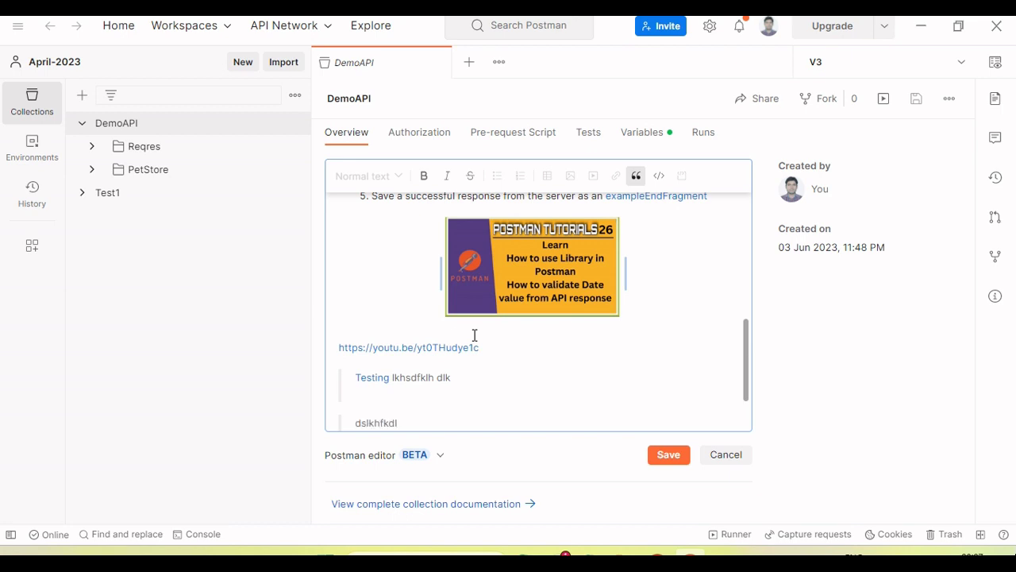
Add the inline code text "sdfdsdsfdsfd" on a new line below the block quotes and save the description
{"action": "scroll", "coordinate": [475, 335], "scroll_direction": "down", "scroll_amount": 2}
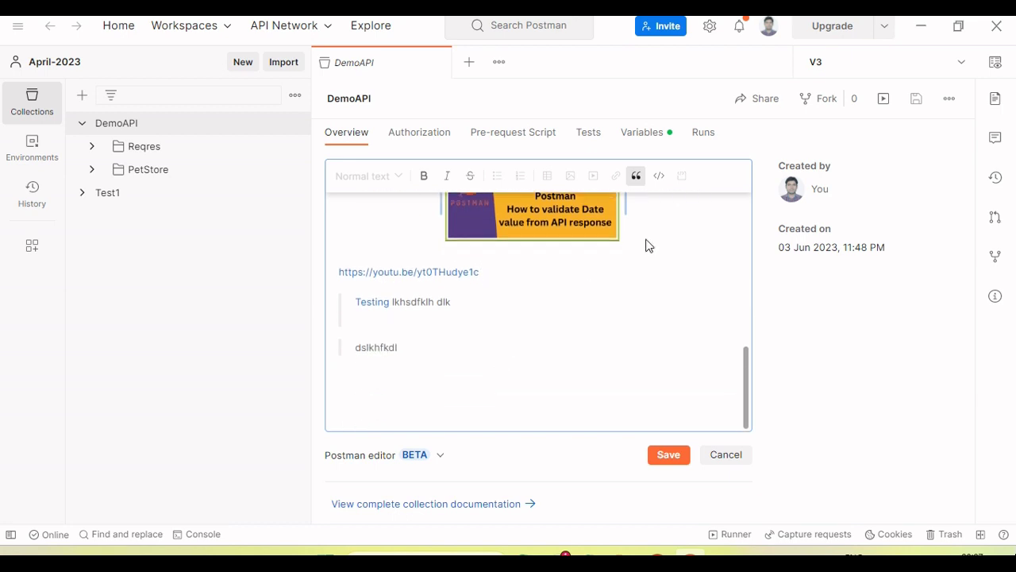
{"action": "left_click", "coordinate": [386, 374]}
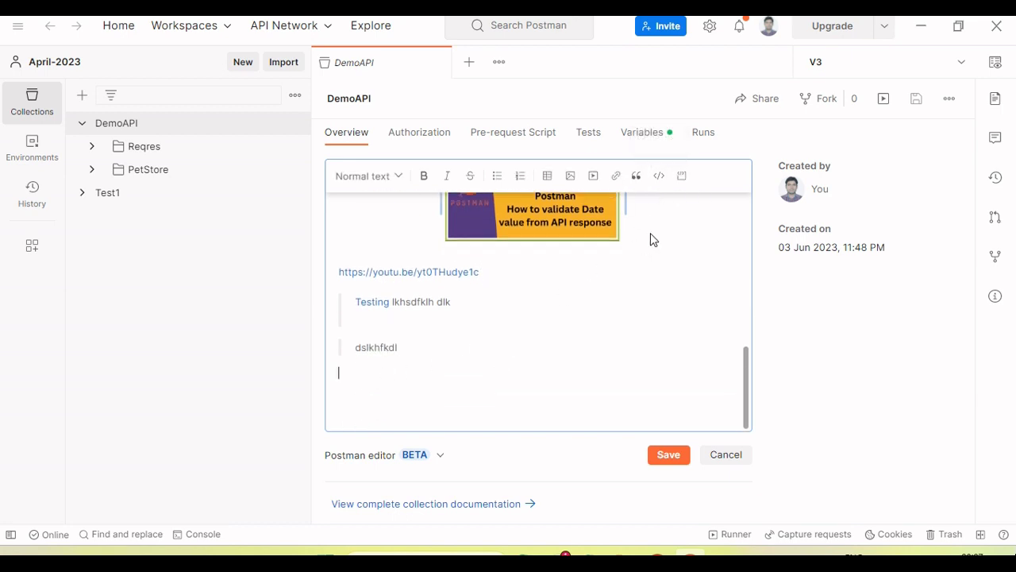
{"action": "left_click", "coordinate": [660, 177]}
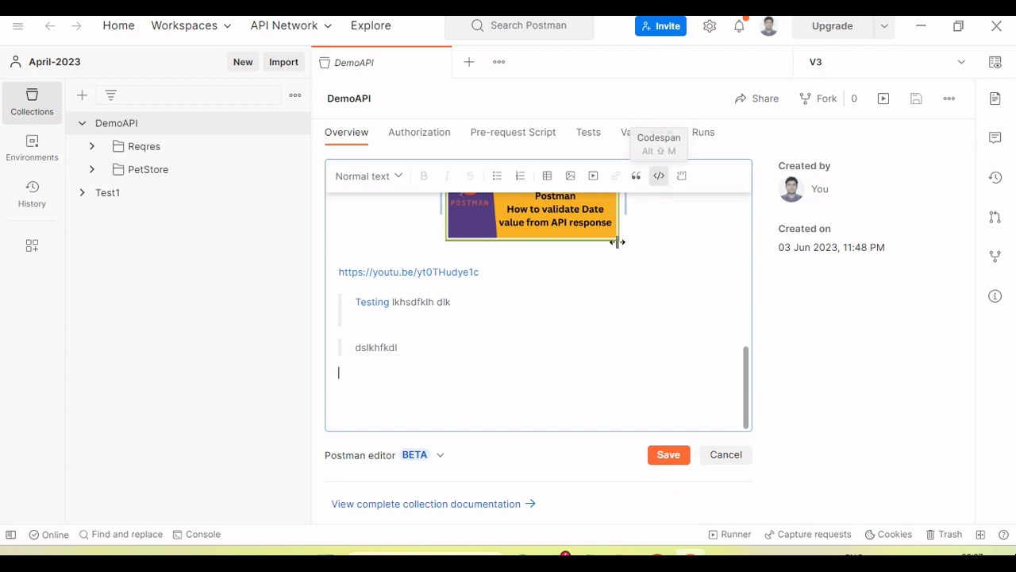
{"action": "type", "text": "sdfdsdsfdsfd"}
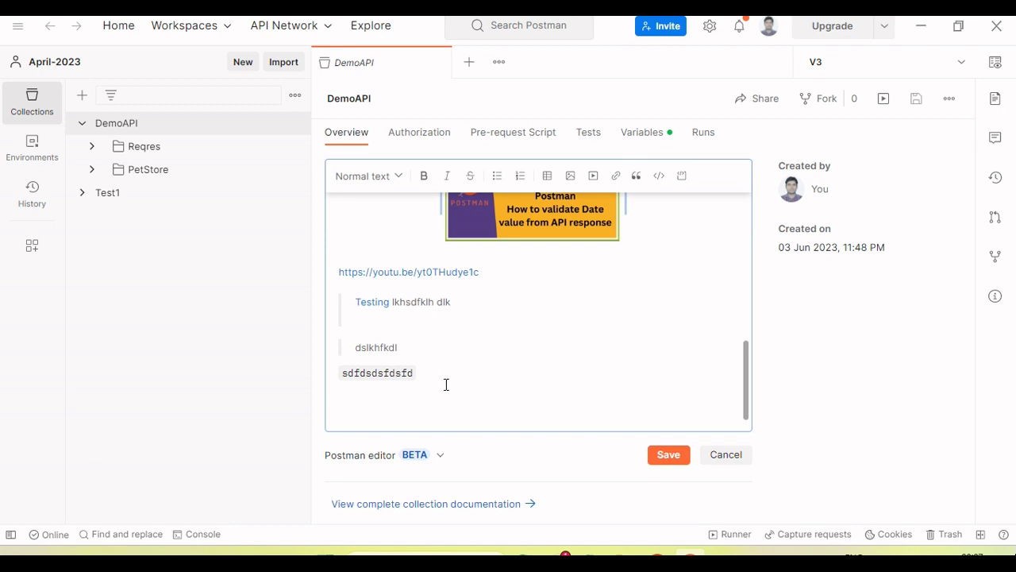
{"action": "left_click", "coordinate": [673, 459]}
{"action": "scroll", "coordinate": [648, 424], "scroll_direction": "down", "scroll_amount": 3}
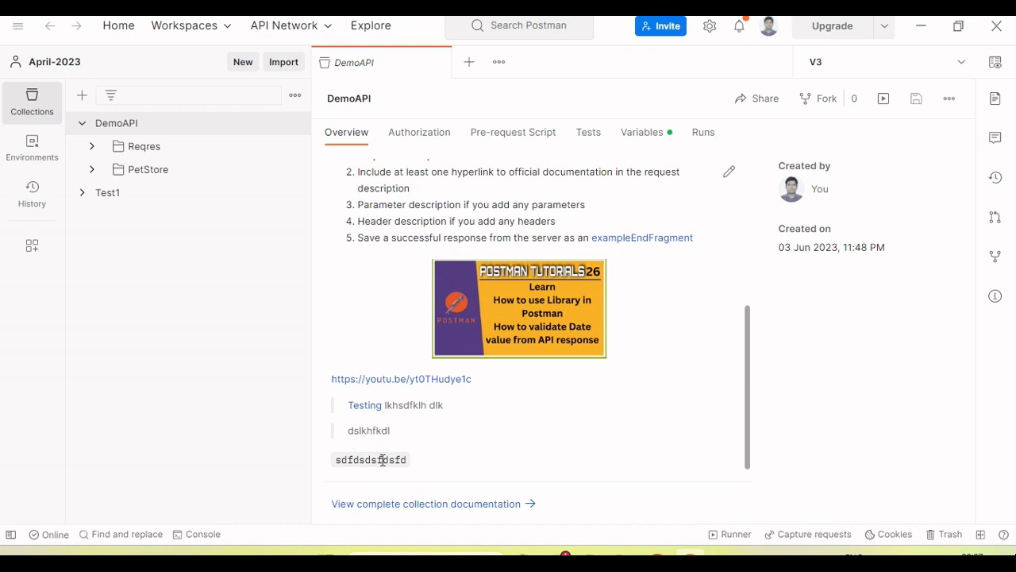
{"action": "double_click", "coordinate": [381, 460]}
{"action": "scroll", "coordinate": [725, 238], "scroll_direction": "up", "scroll_amount": 5}
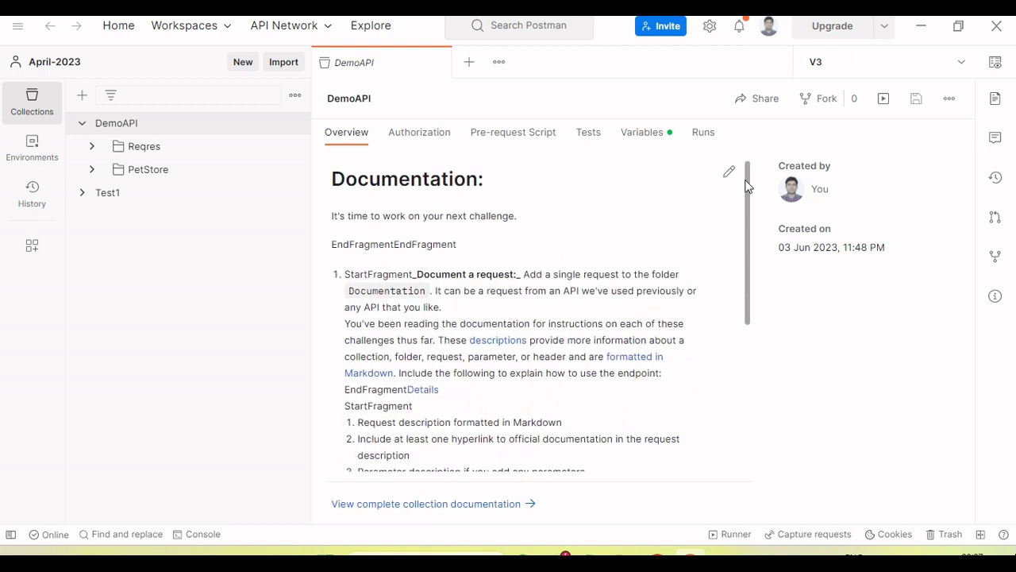
Open the Reqres folder of the DemoAPI collection and start editing its folder description in the documentation
{"action": "left_click", "coordinate": [92, 146]}
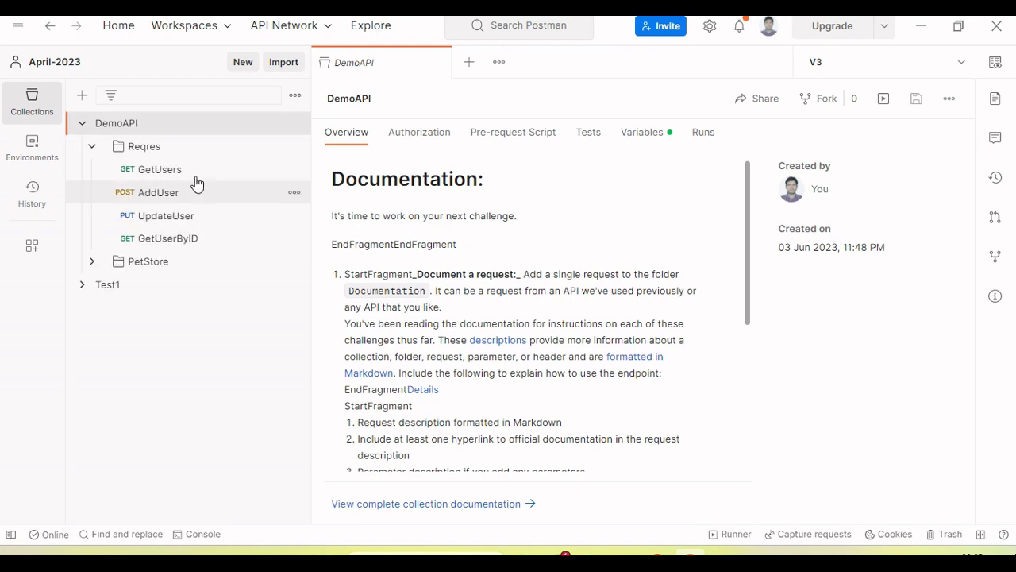
{"action": "left_click", "coordinate": [148, 151]}
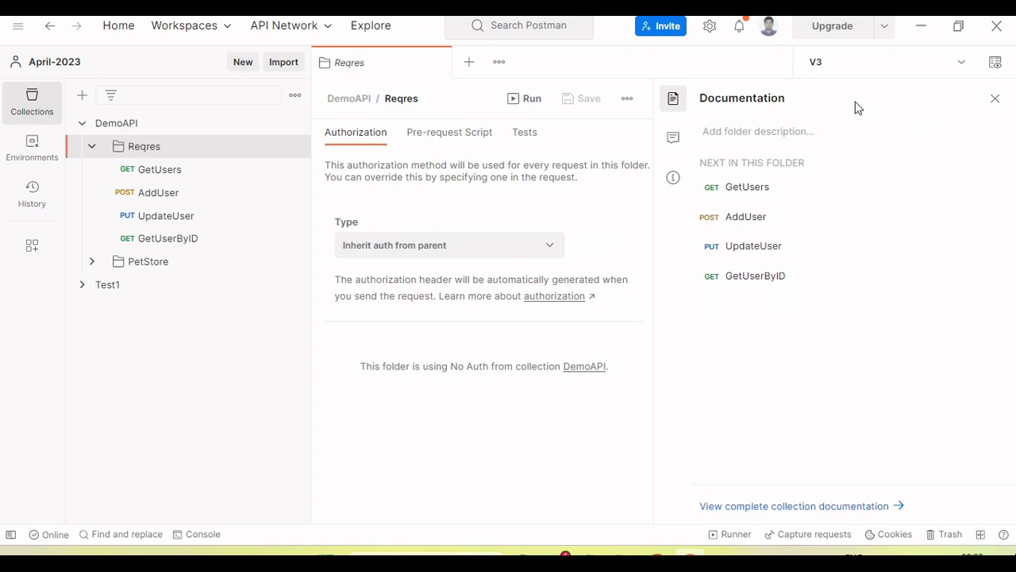
{"action": "left_click", "coordinate": [995, 99]}
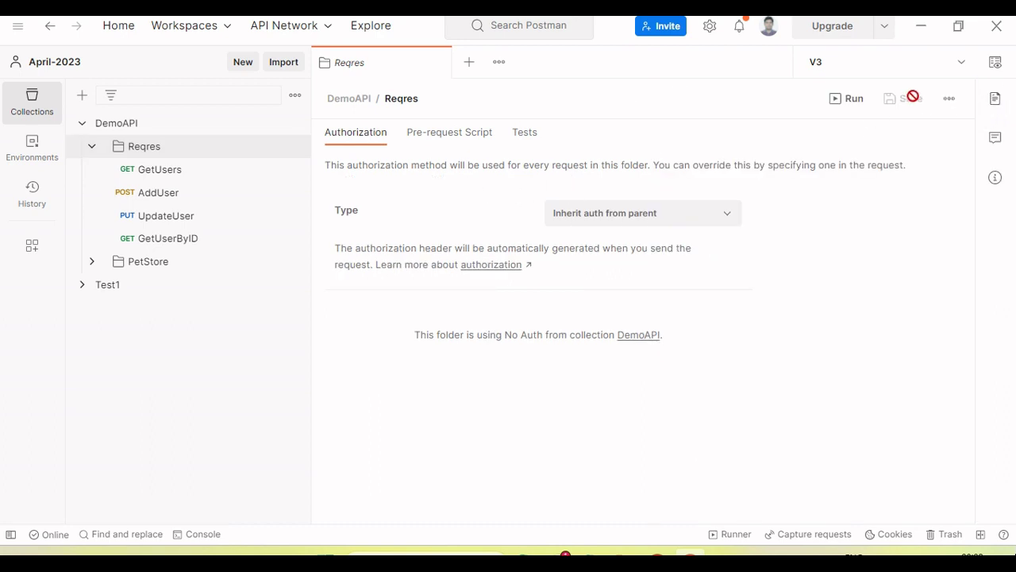
{"action": "left_click", "coordinate": [995, 100]}
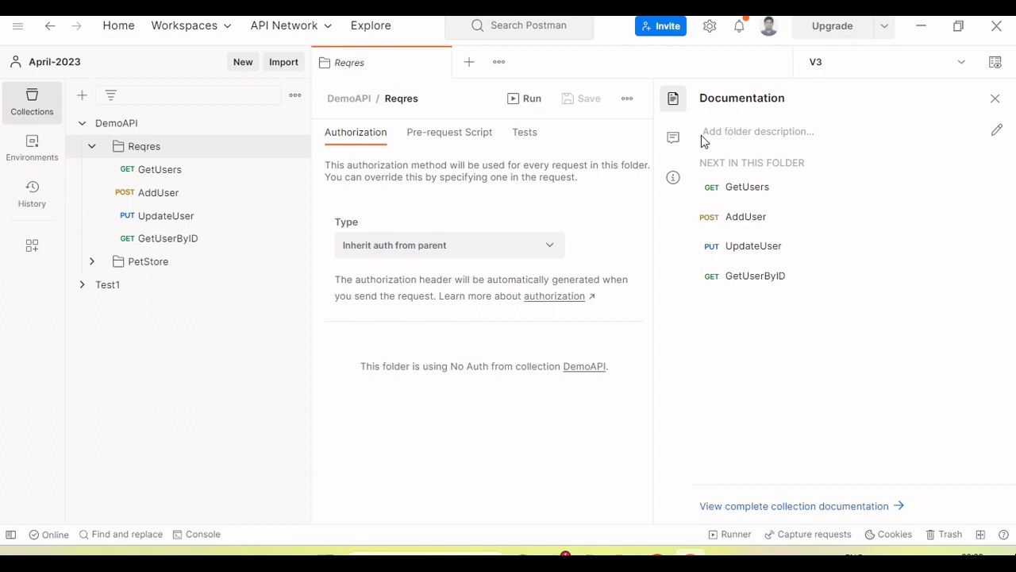
{"action": "left_click", "coordinate": [996, 131]}
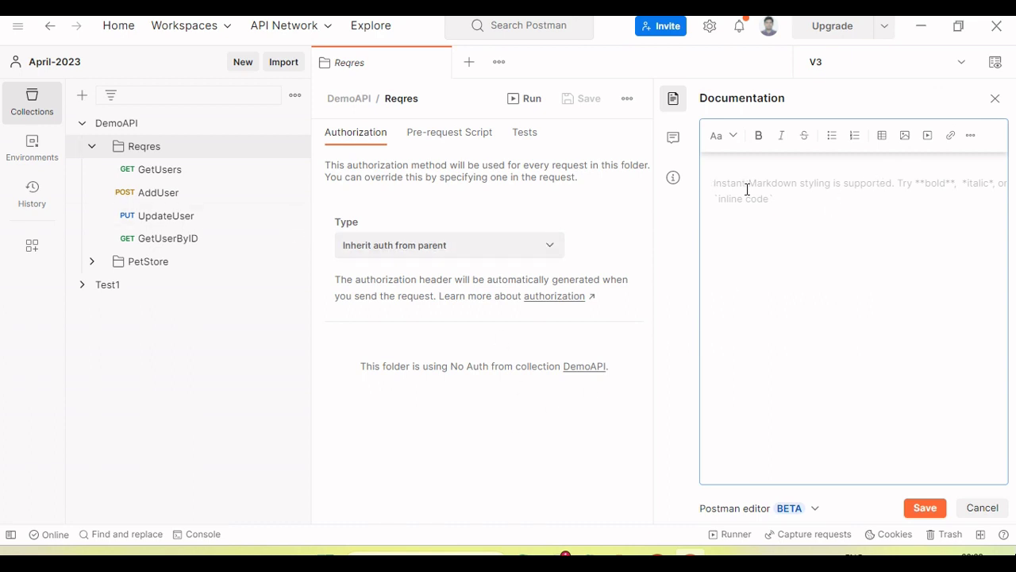
Write the folder description "This folder contains reqres API request validaion"
{"action": "type", "text": "THis"}
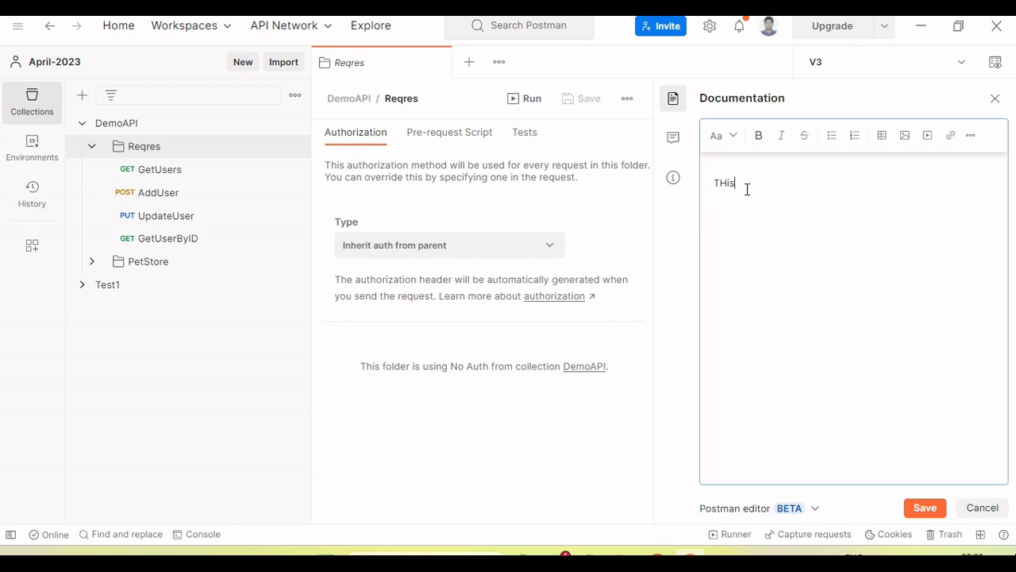
{"action": "type", "text": " folder contains resres APPI"}
{"action": "left_click_drag", "start_coordinate": [810, 184], "coordinate": [965, 176]}
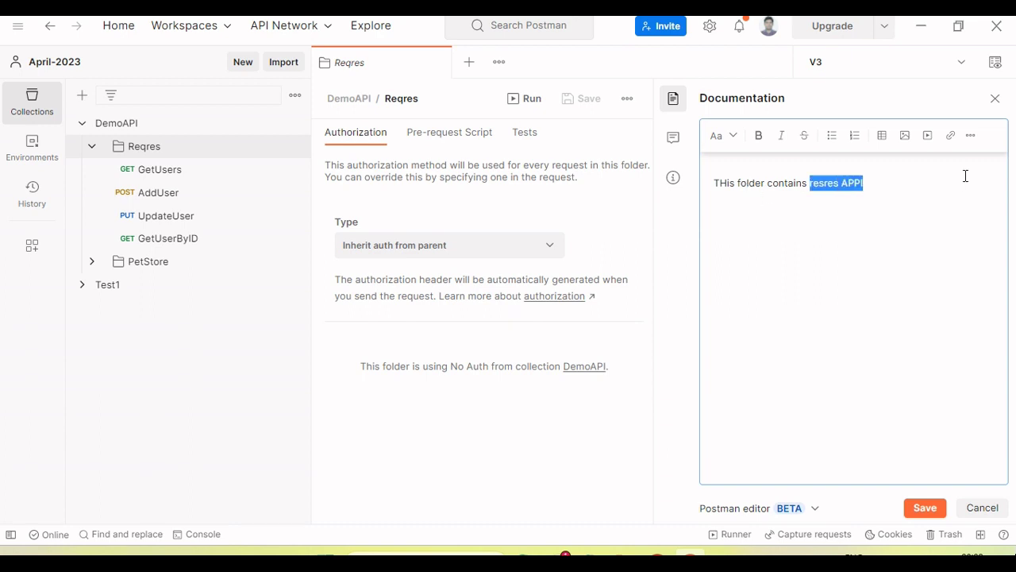
{"action": "type", "text": "reqres"}
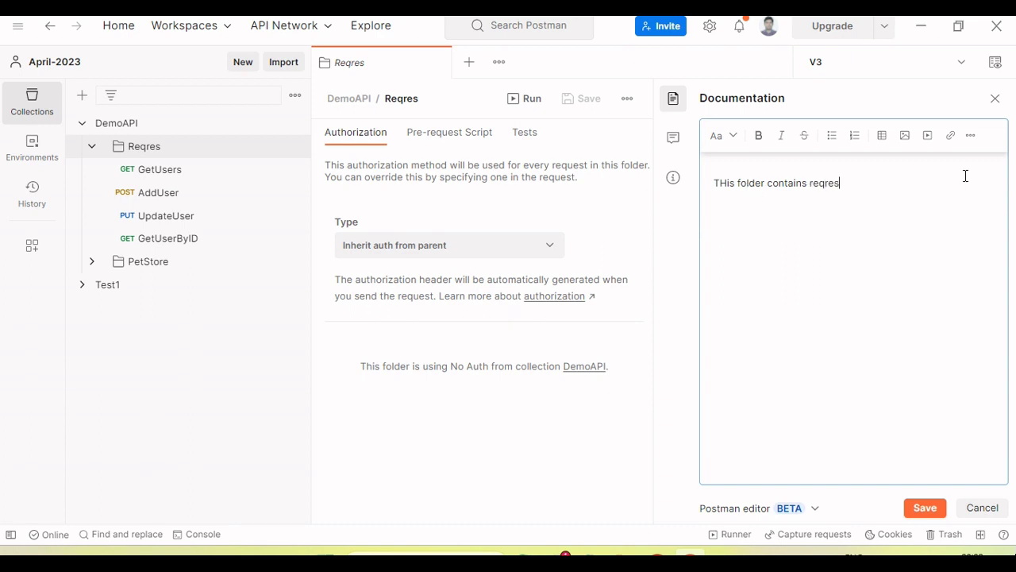
{"action": "type", "text": " API request validaion"}
{"action": "left_click", "coordinate": [732, 189]}
{"action": "key", "text": "BackSpace"}
{"action": "type", "text": "h"}
Add the H1 heading "Reqres folder" on a new line above the description text
{"action": "key", "text": "Return"}
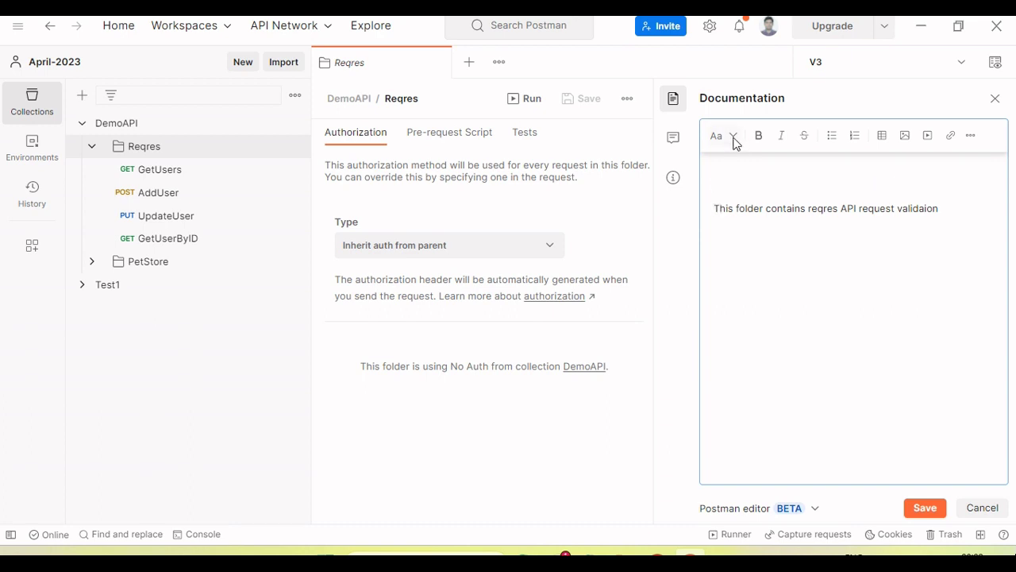
{"action": "left_click", "coordinate": [736, 139]}
{"action": "left_click", "coordinate": [725, 196]}
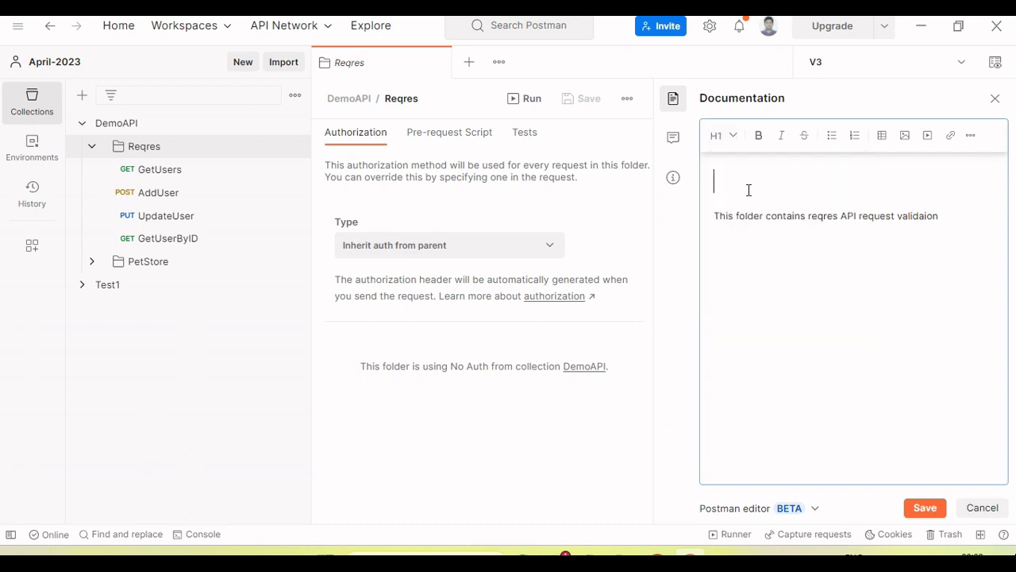
{"action": "type", "text": "Reqres folder"}
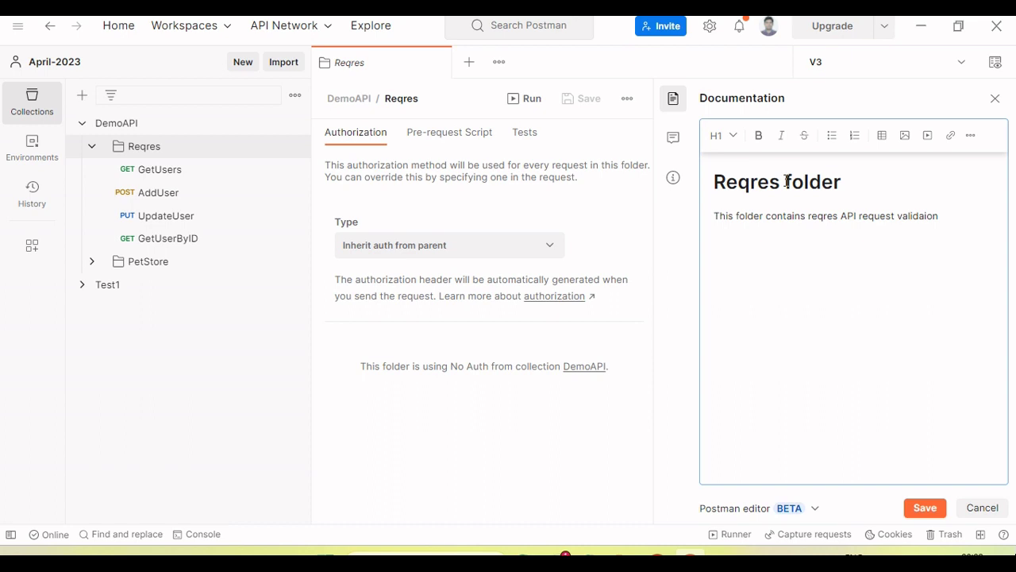
Change the "Reqres folder" heading to H2 and save the folder description
{"action": "left_click_drag", "start_coordinate": [844, 182], "coordinate": [714, 191]}
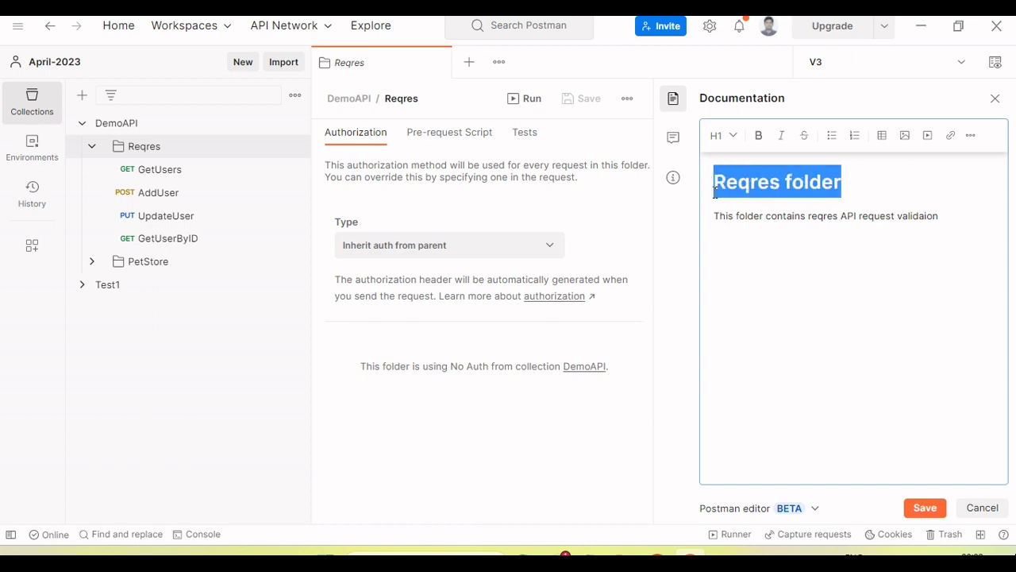
{"action": "left_click", "coordinate": [734, 136]}
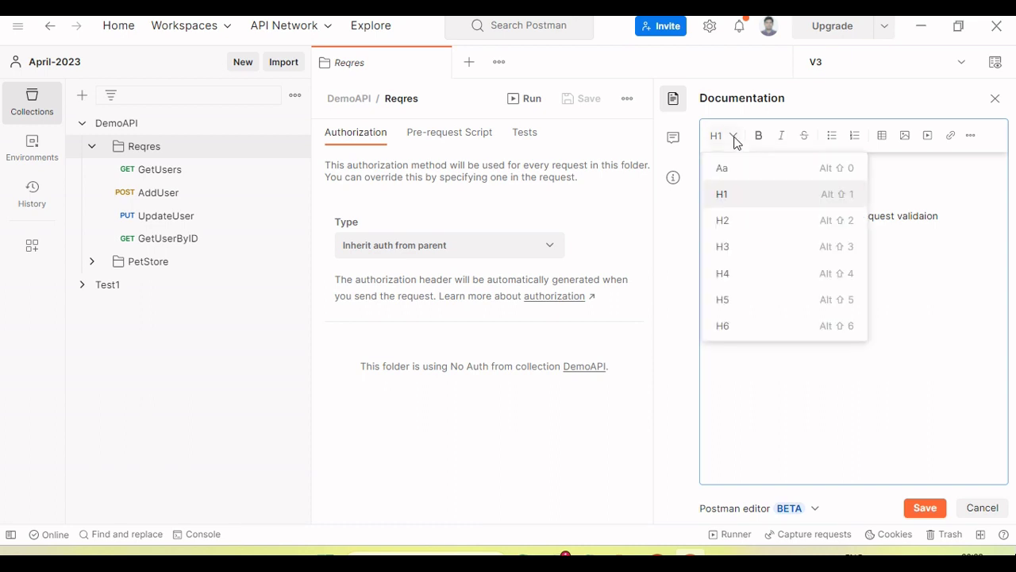
{"action": "left_click", "coordinate": [728, 226]}
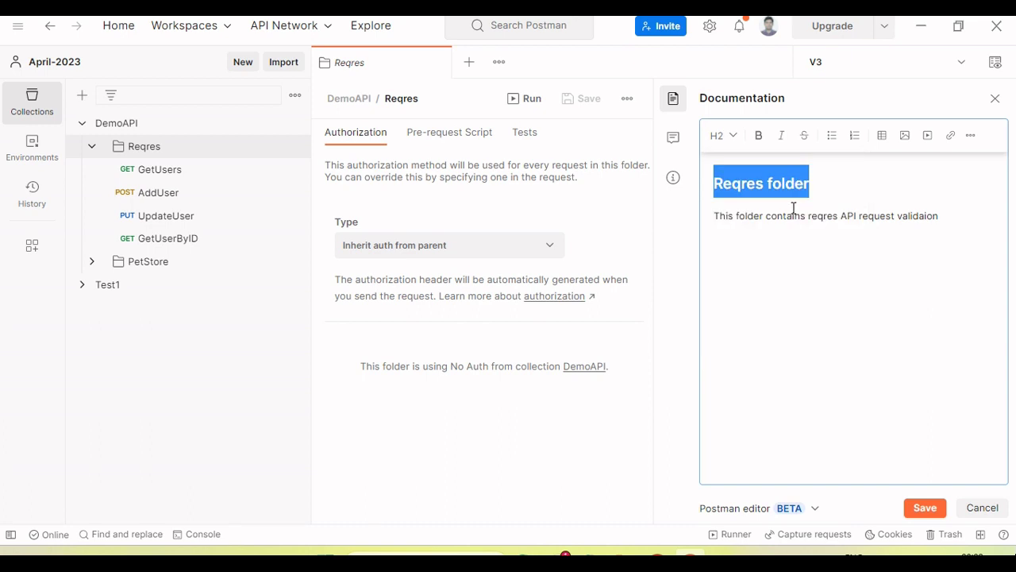
{"action": "left_click", "coordinate": [845, 191]}
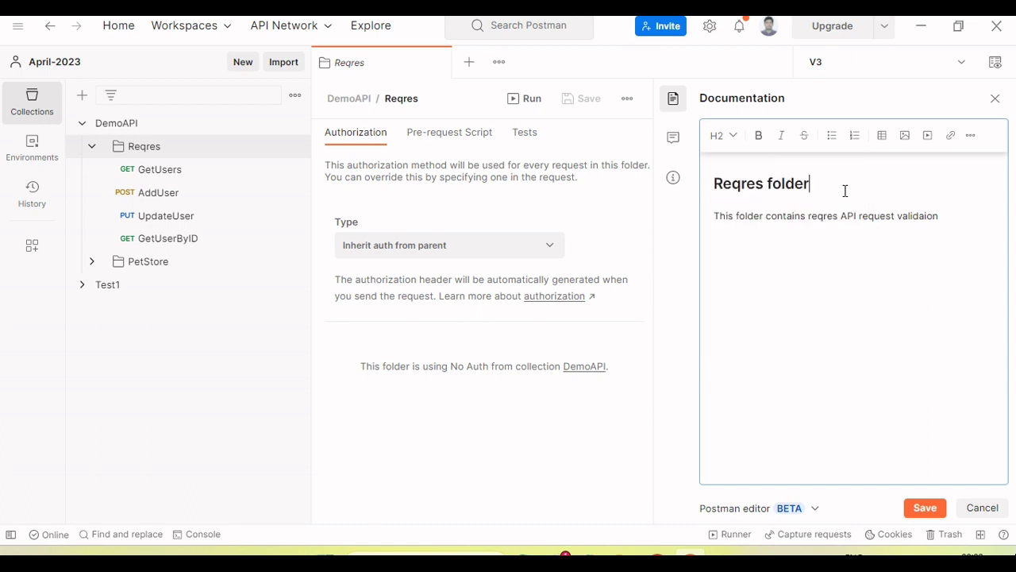
{"action": "left_click", "coordinate": [925, 509]}
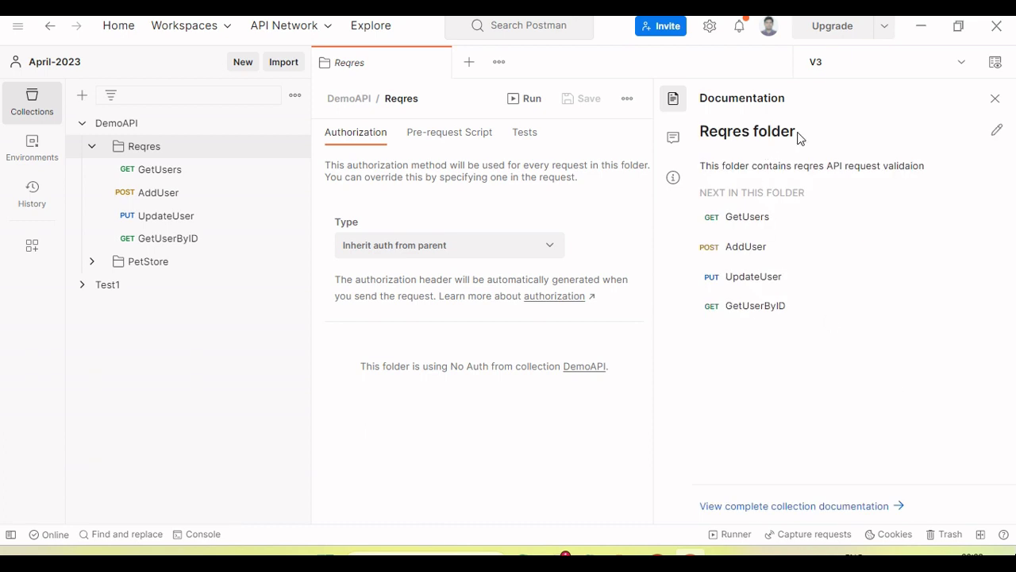
Reopen the folder description for editing and insert a table below the text with the column headers "API" and "Dec"
{"action": "left_click", "coordinate": [997, 131]}
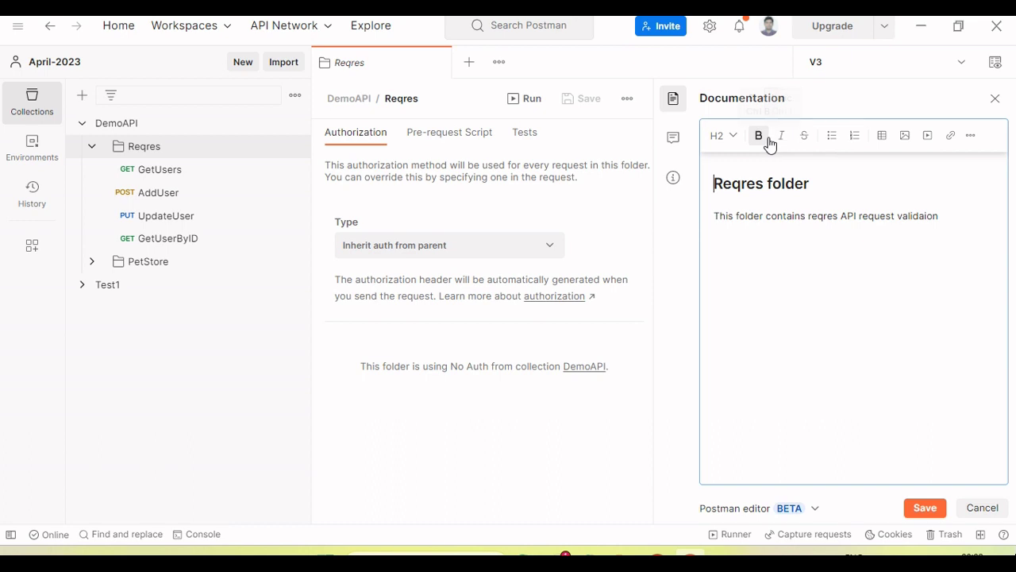
{"action": "left_click", "coordinate": [784, 248]}
{"action": "left_click", "coordinate": [881, 135]}
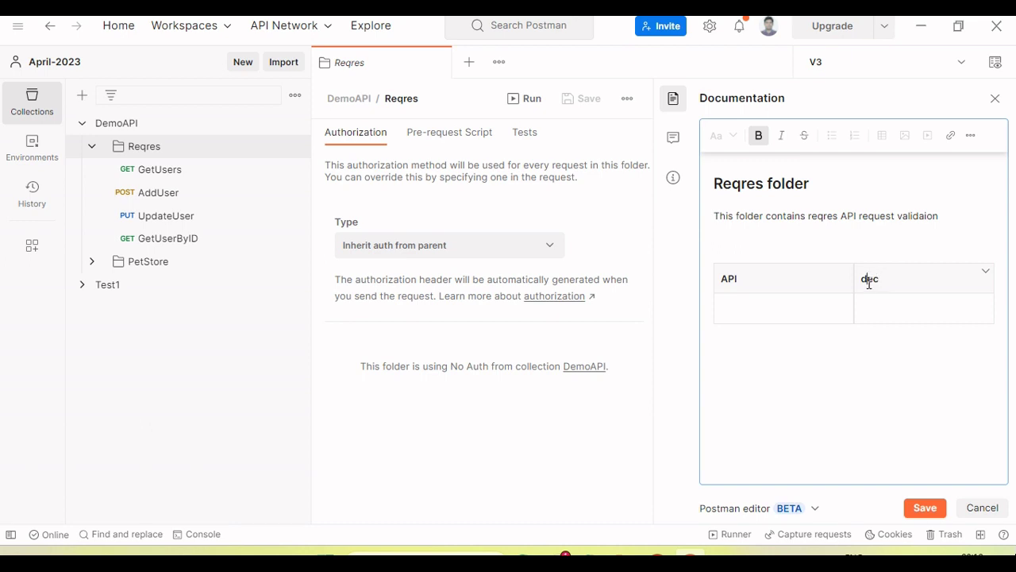
{"action": "type", "text": "Dec"}
Fill the table's first body row with "get" under API and "Get List of i" under Dec
{"action": "left_click", "coordinate": [745, 316]}
{"action": "left_click", "coordinate": [810, 324]}
{"action": "left_click", "coordinate": [914, 311]}
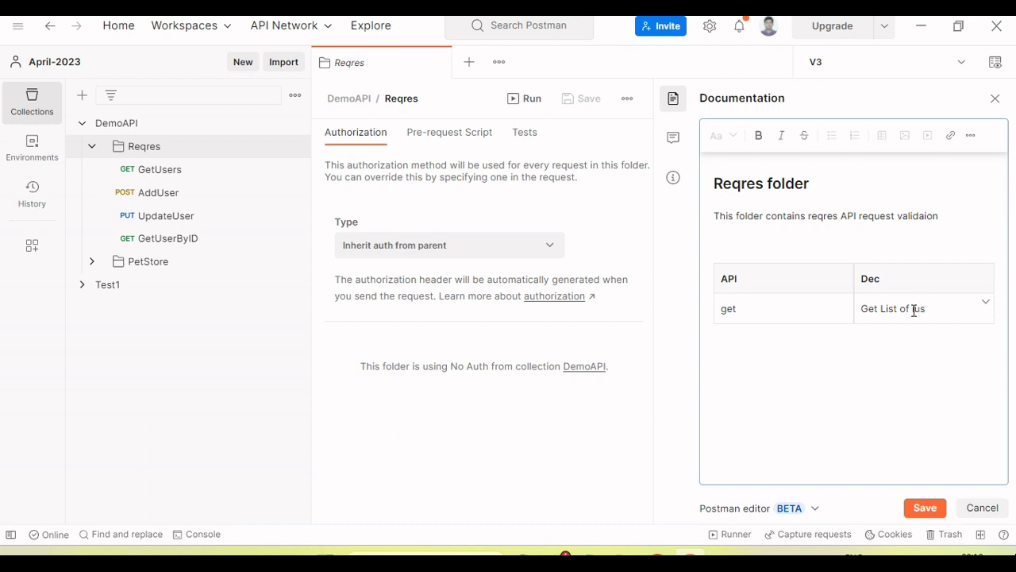
{"action": "key", "text": "Return"}
{"action": "key", "text": "BackSpace"}
Add a second body row to the table with "Add" under API and "Add user" under Dec
{"action": "left_click", "coordinate": [987, 304]}
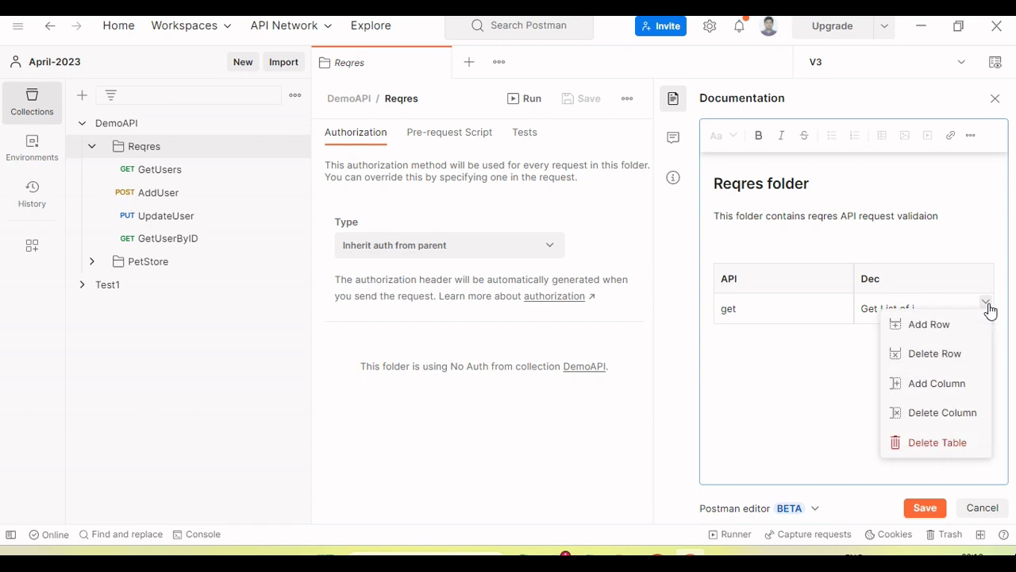
{"action": "left_click", "coordinate": [941, 325]}
{"action": "type", "text": "Add"}
{"action": "left_click", "coordinate": [891, 339]}
{"action": "type", "text": "Adde"}
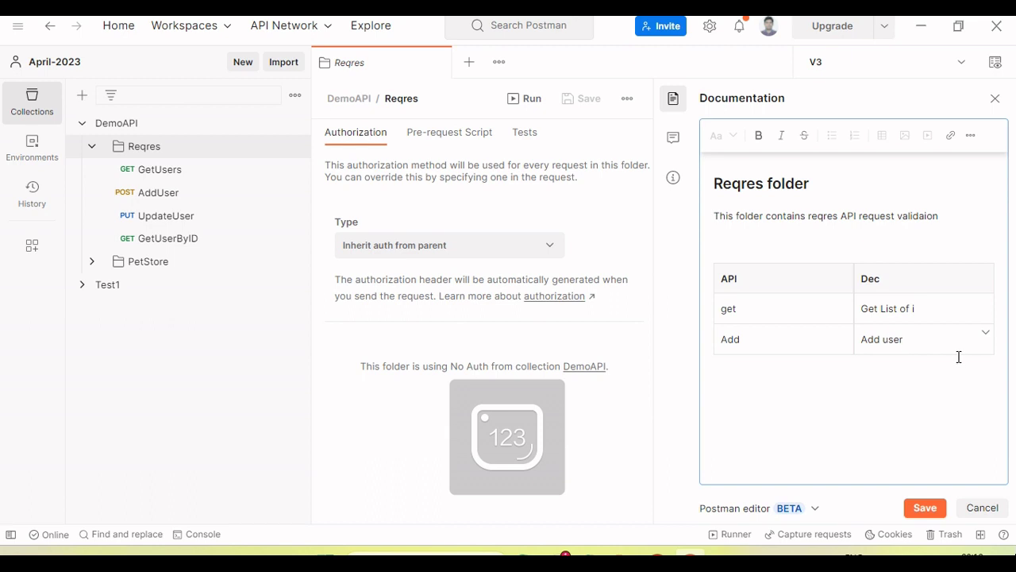
Add a third body row to the table with "Update" under API and "Update user" under Dec, and save the folder description
{"action": "left_click", "coordinate": [986, 334]}
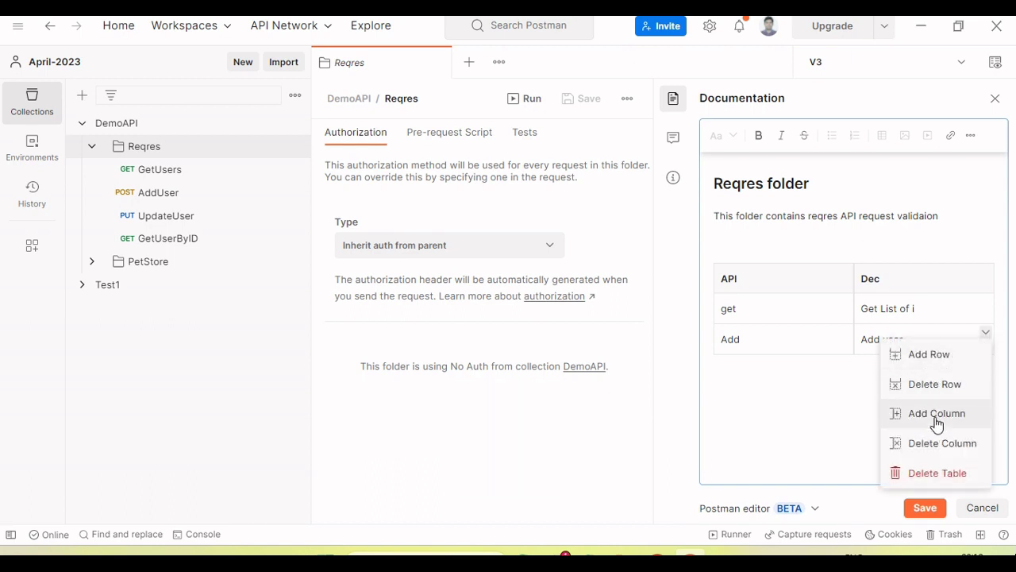
{"action": "left_click", "coordinate": [933, 357]}
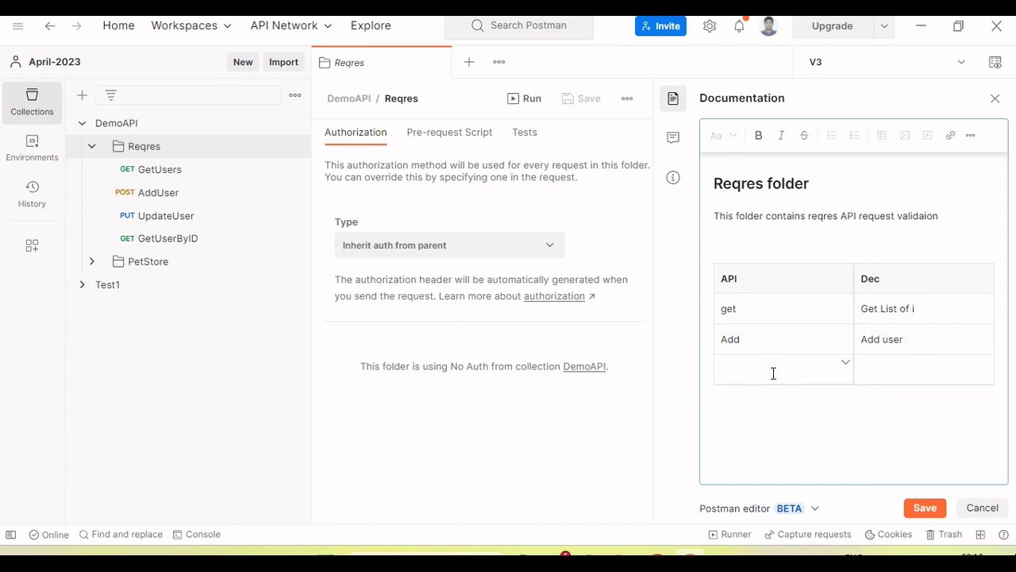
{"action": "type", "text": "Update "}
{"action": "type", "text": "Updat"}
{"action": "type", "text": "e user"}
{"action": "left_click", "coordinate": [925, 507]}
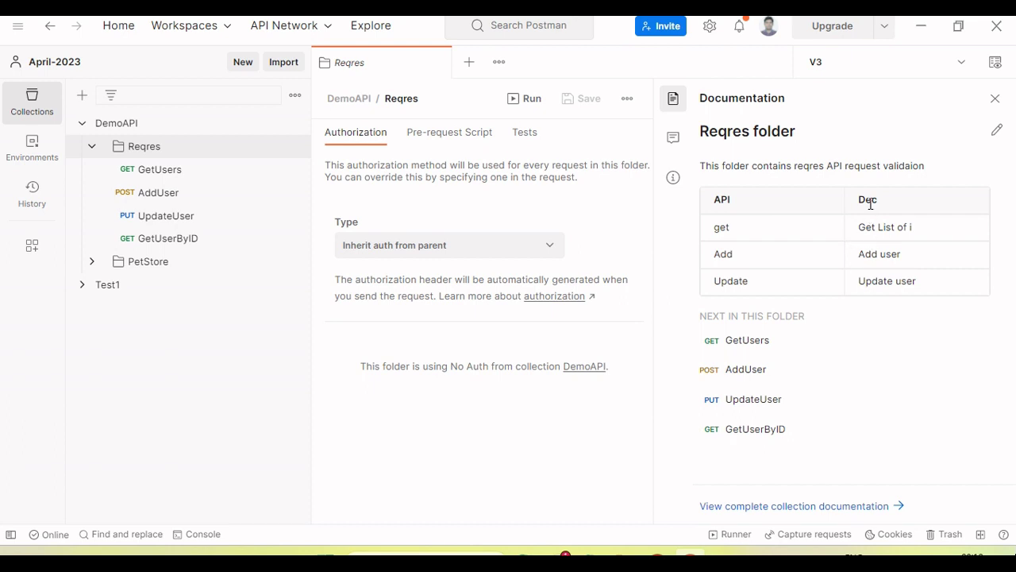
{"action": "left_click", "coordinate": [998, 131]}
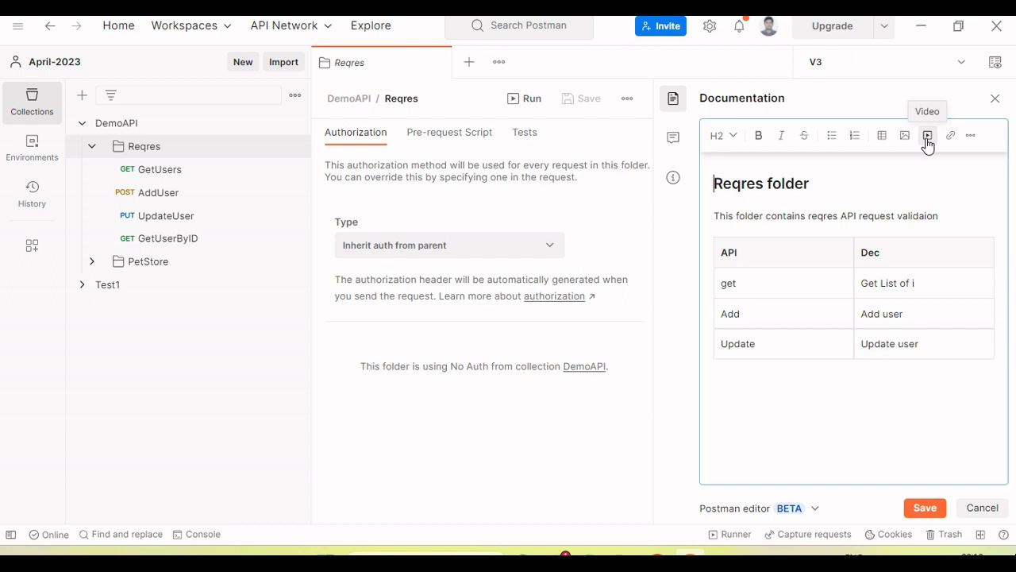
{"action": "left_click", "coordinate": [973, 140]}
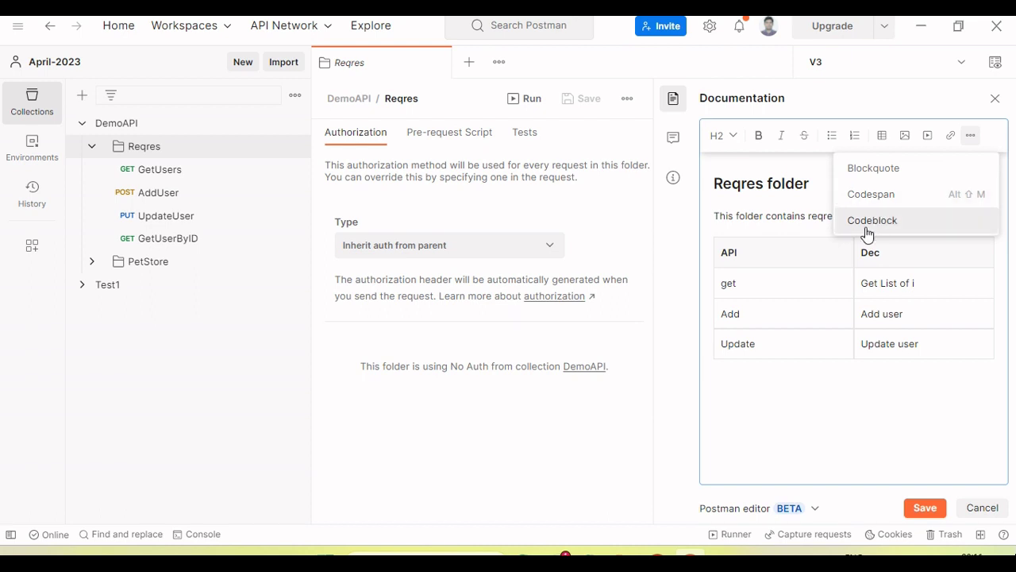
{"action": "left_click", "coordinate": [824, 394]}
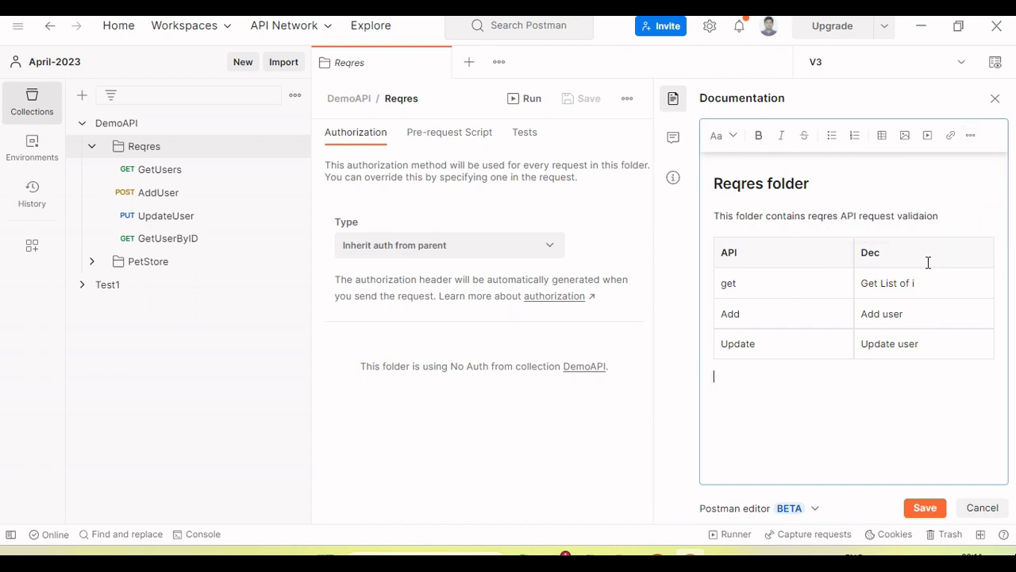
{"action": "left_click", "coordinate": [925, 507]}
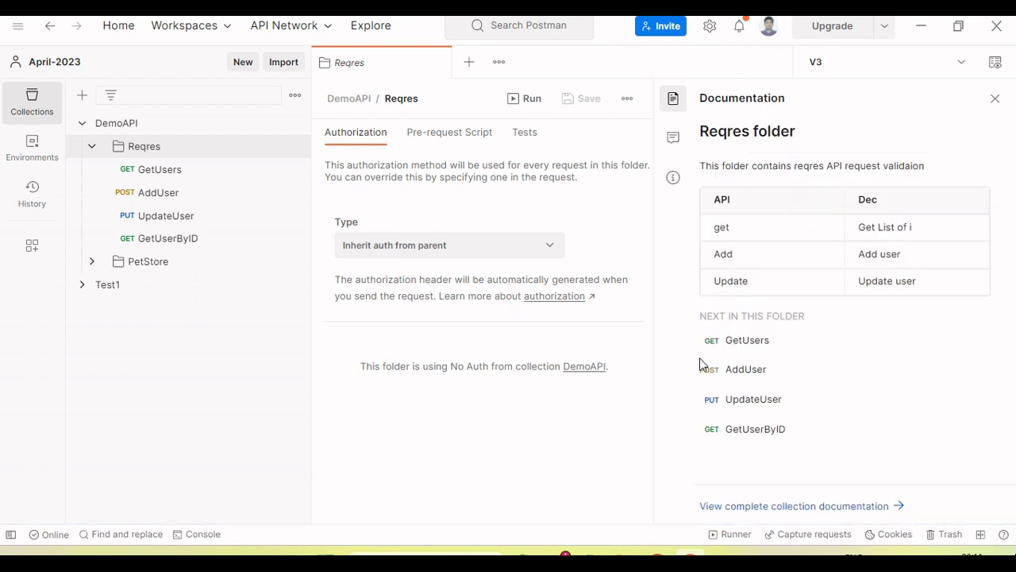
Give the GetUsers request's "page" query parameter the description "Number of page we need to return" and save the request
{"action": "left_click", "coordinate": [167, 173]}
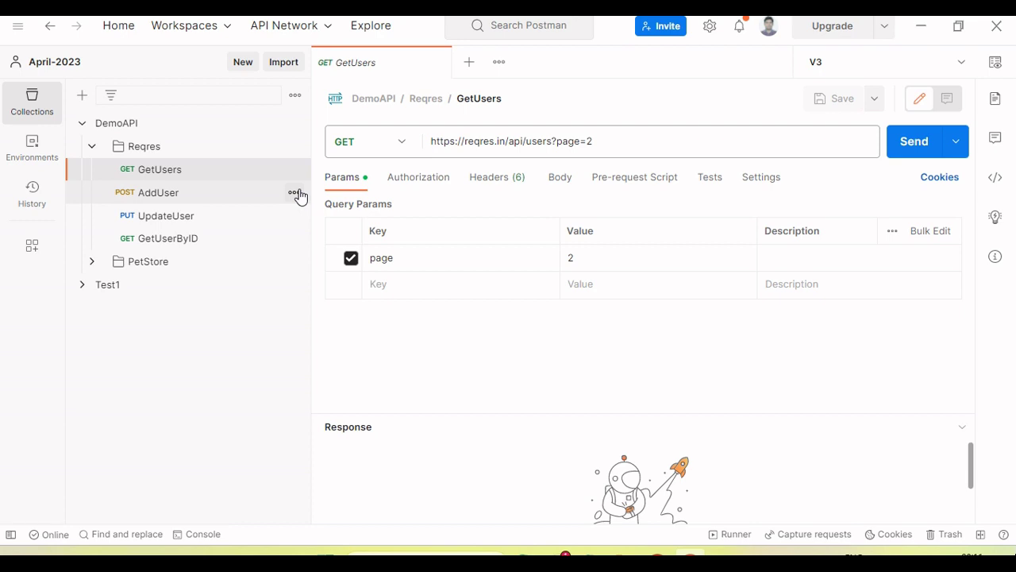
{"action": "left_click", "coordinate": [346, 189]}
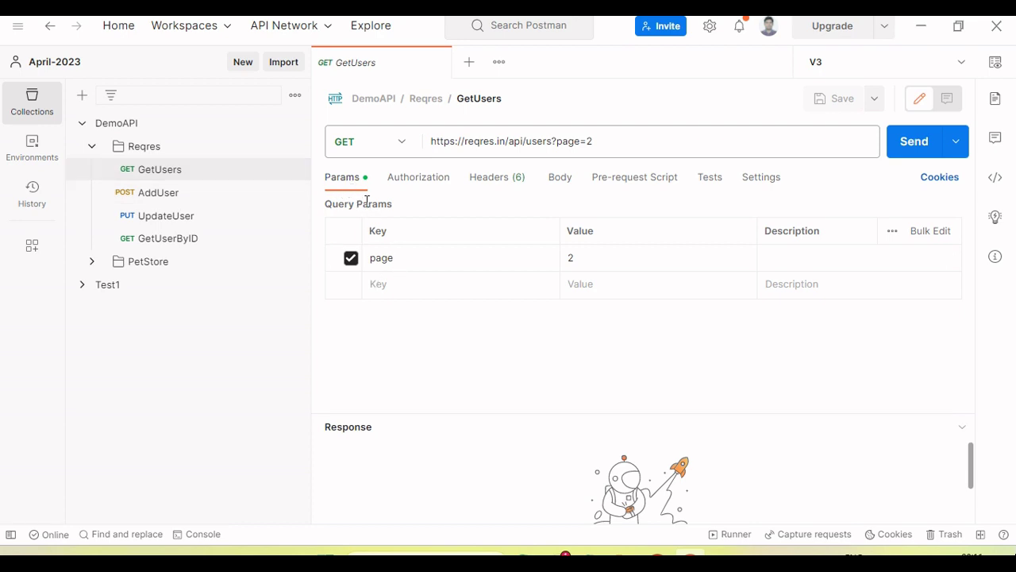
{"action": "left_click", "coordinate": [835, 260]}
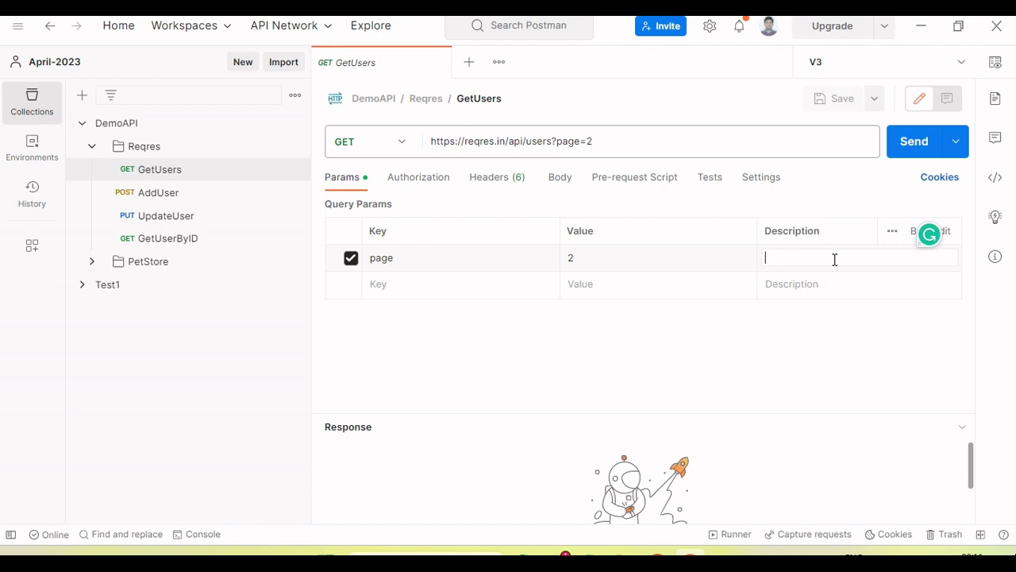
{"action": "type", "text": "Page"}
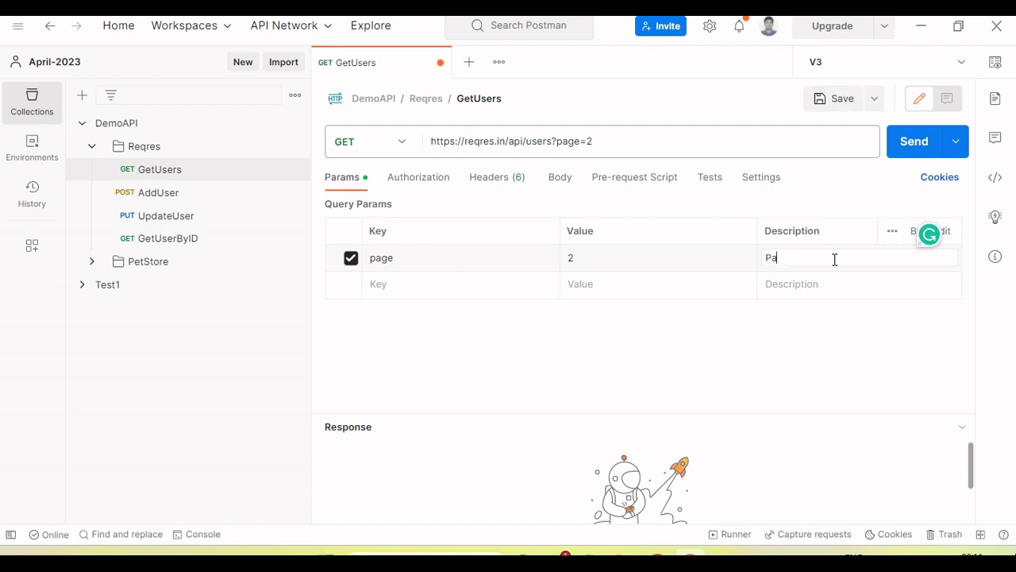
{"action": "key", "text": "ctrl+a"}
{"action": "type", "text": "Number"}
{"action": "key", "text": "BackSpace"}
{"action": "key", "text": "BackSpace"}
{"action": "key", "text": "BackSpace"}
{"action": "type", "text": "o"}
{"action": "key", "text": "BackSpace"}
{"action": "type", "text": "of page we need ro"}
{"action": "key", "text": "ctrl+s"}
{"action": "left_click", "coordinate": [750, 313]}
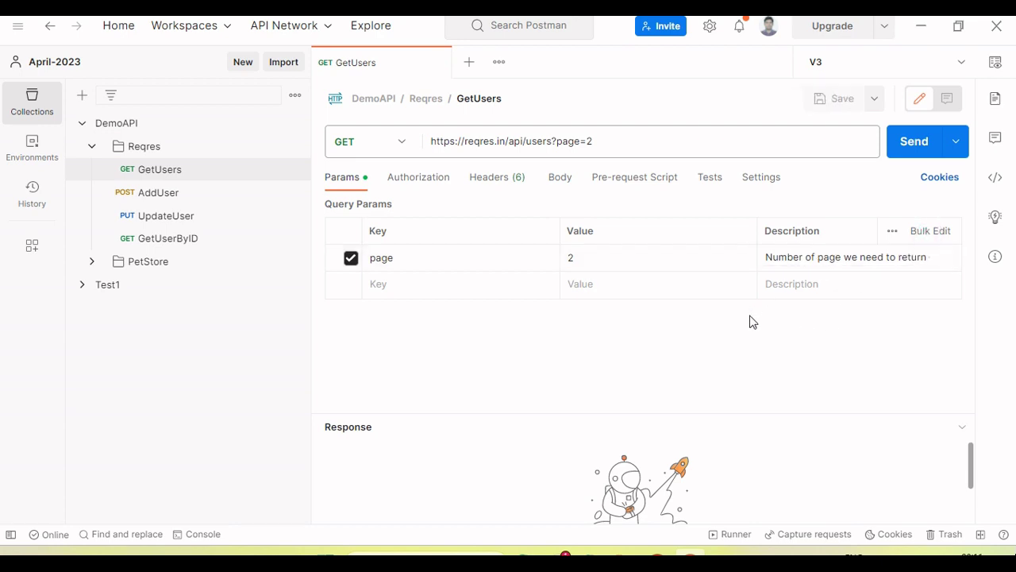
Review the GetUsers request's authorization, headers, body, pre-request script, tests and settings
{"action": "left_click", "coordinate": [426, 182]}
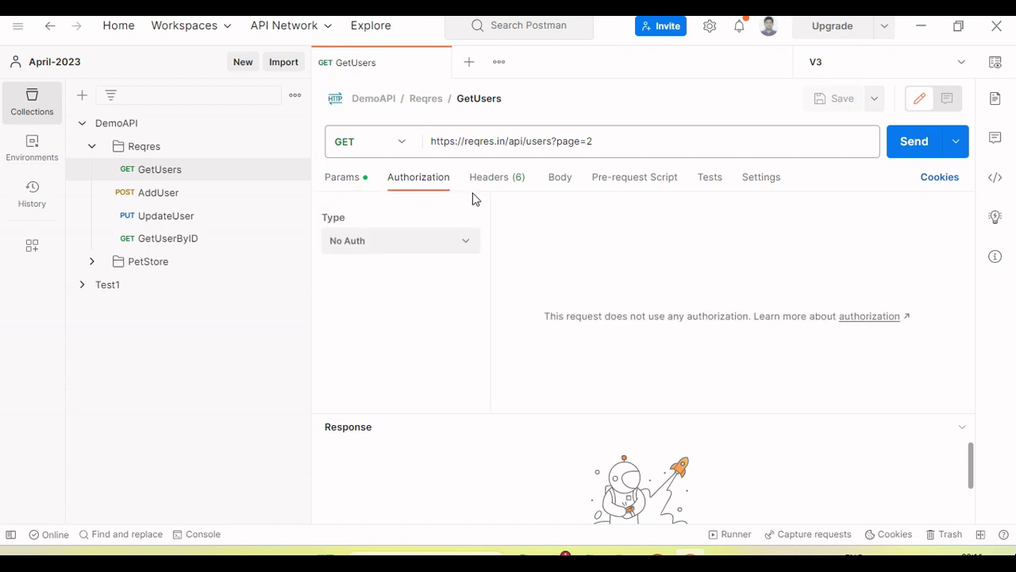
{"action": "left_click", "coordinate": [517, 180]}
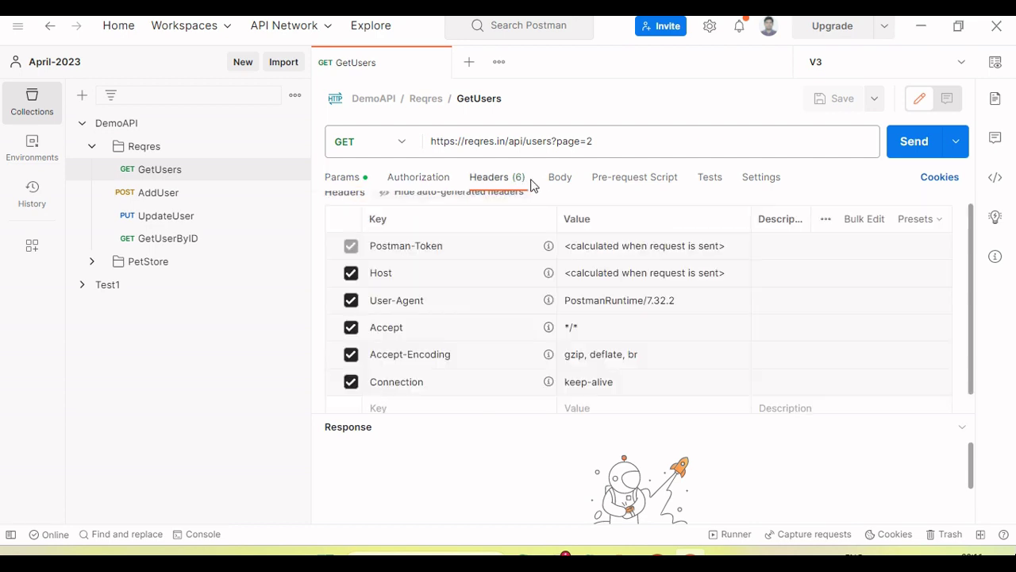
{"action": "left_click", "coordinate": [560, 183]}
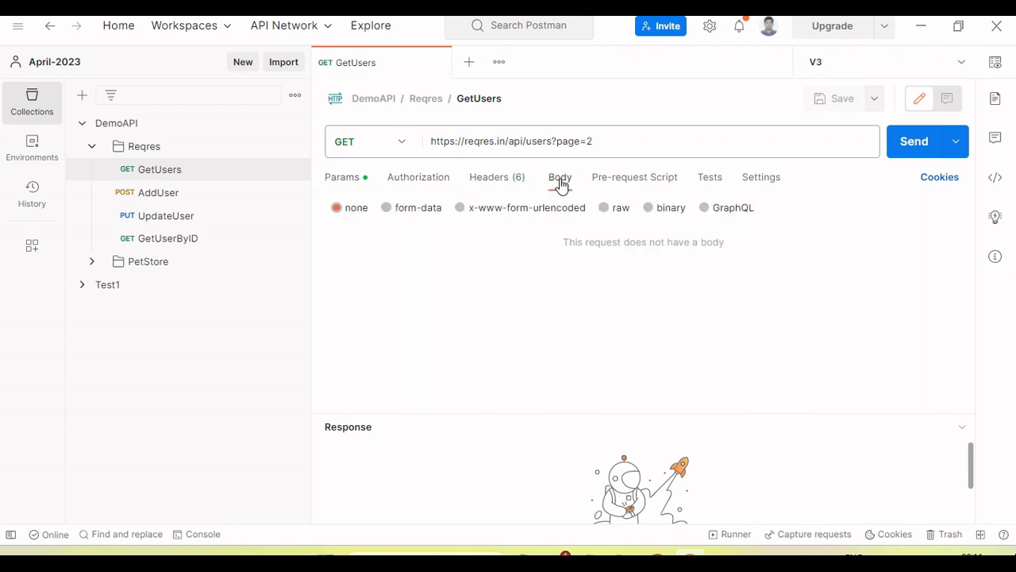
{"action": "left_click", "coordinate": [623, 188]}
{"action": "left_click", "coordinate": [708, 179]}
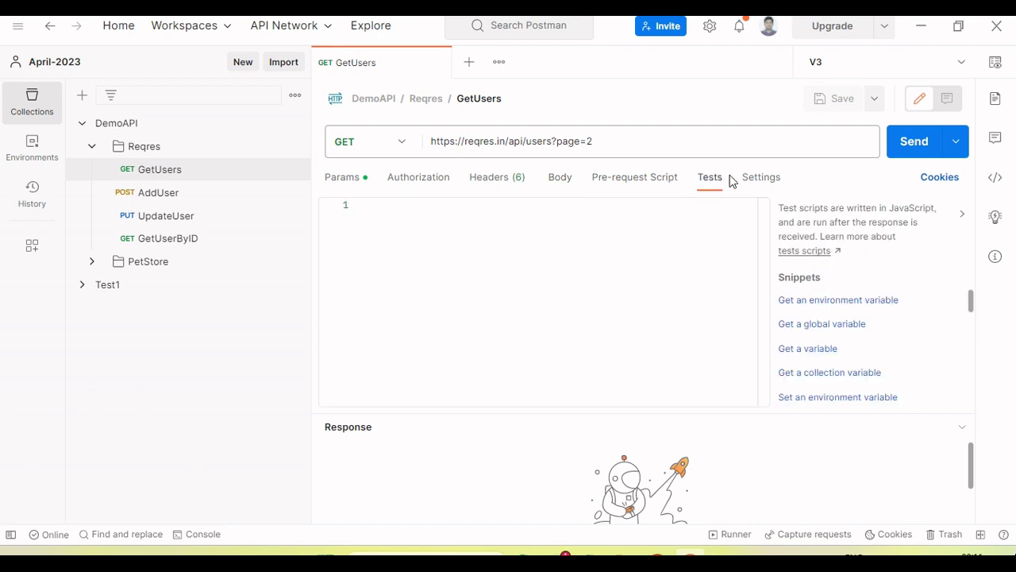
{"action": "left_click", "coordinate": [756, 178]}
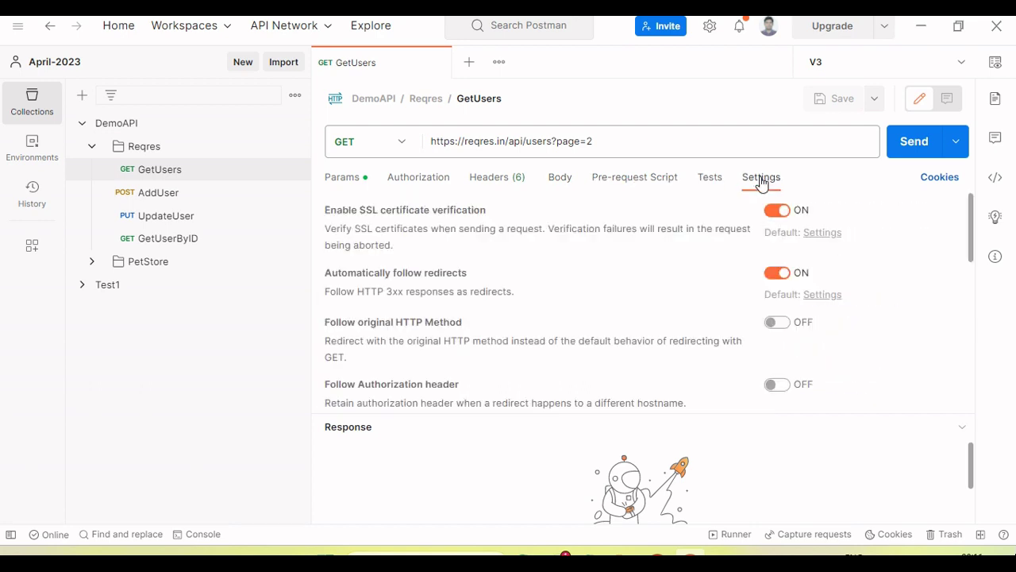
Open the GetUsers request description for editing, and bring up the documentation of "get random user" from Day 20 in the browser
{"action": "left_click", "coordinate": [995, 100]}
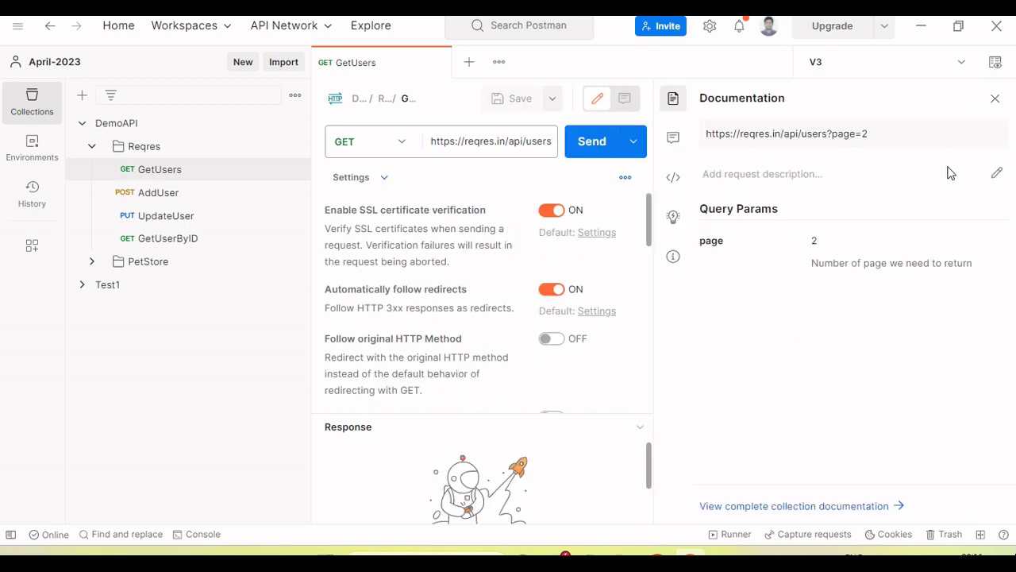
{"action": "left_click", "coordinate": [997, 173]}
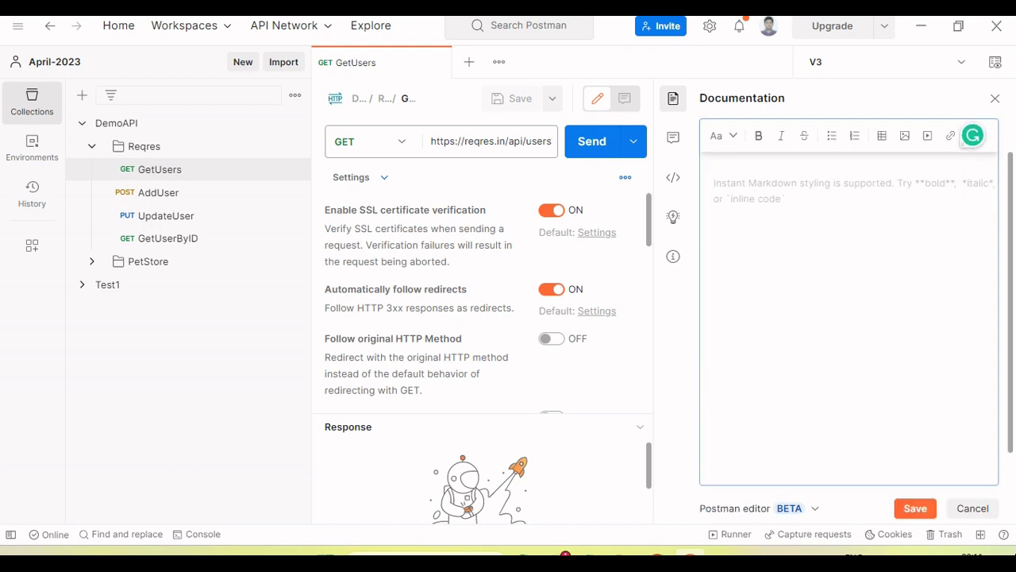
{"action": "left_click", "coordinate": [671, 548]}
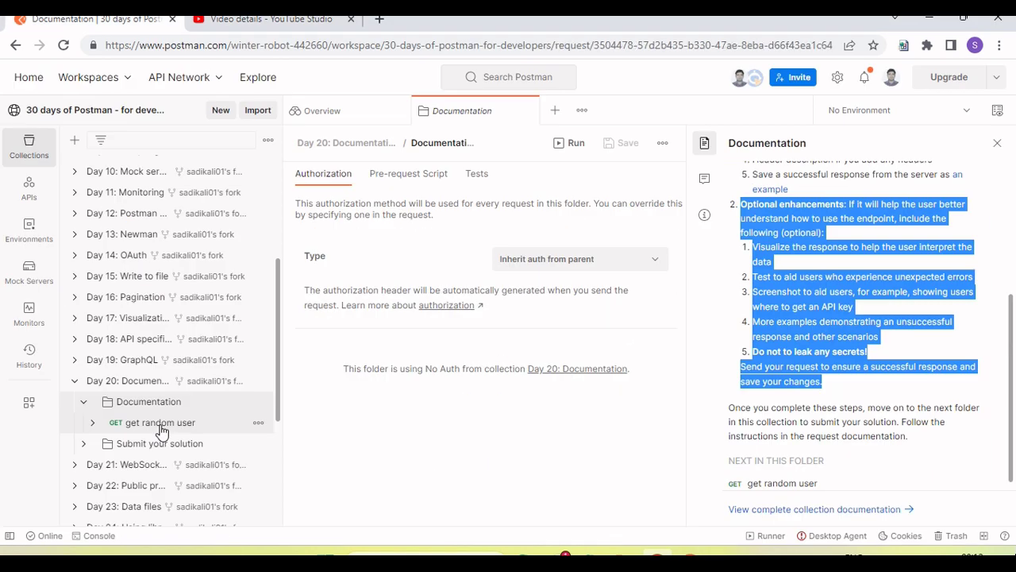
{"action": "left_click", "coordinate": [161, 431]}
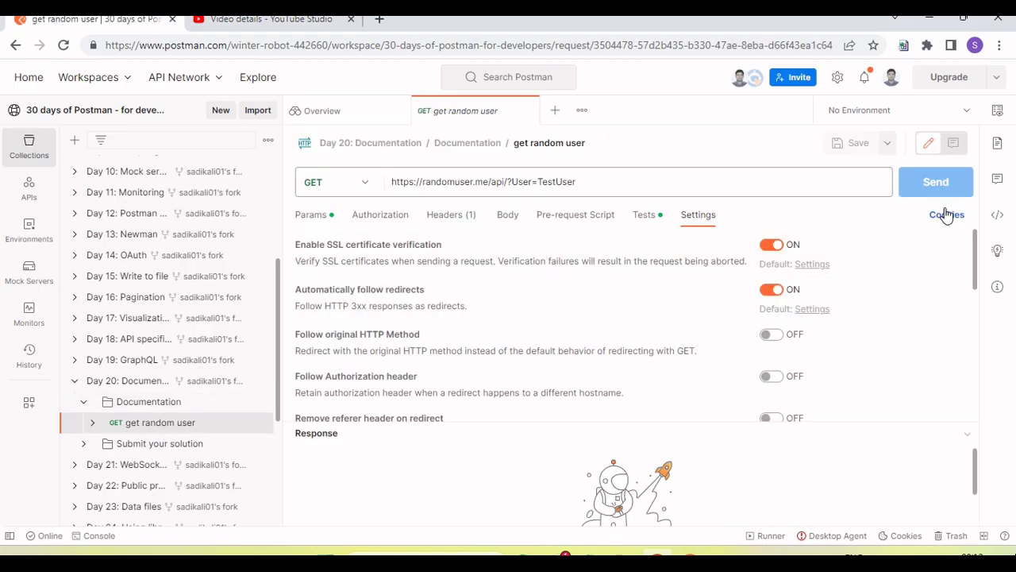
{"action": "left_click", "coordinate": [996, 143]}
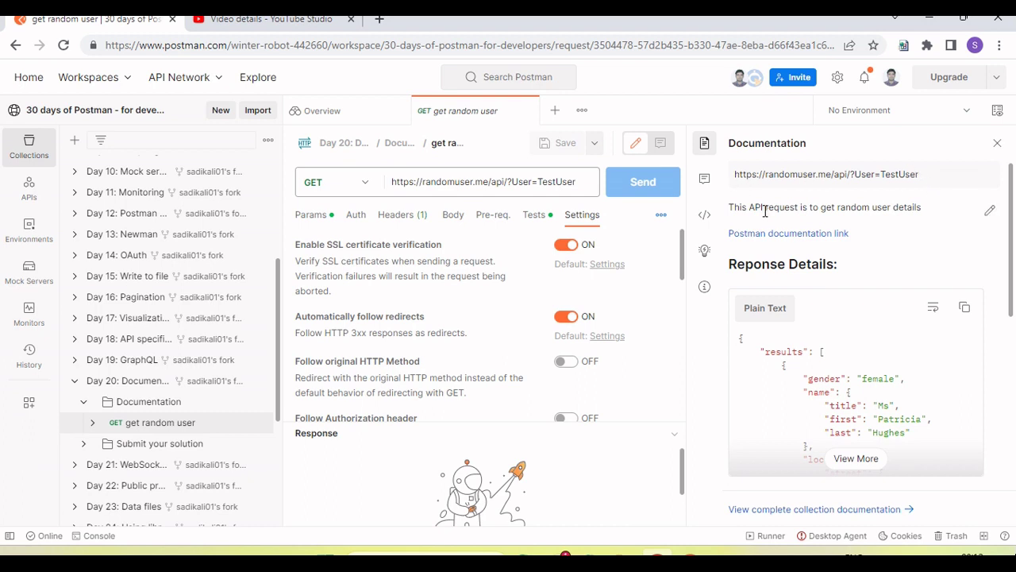
Copy the sentence "This API request is to get random user details" from the browser documentation into the GetUsers description
{"action": "left_click_drag", "start_coordinate": [737, 210], "coordinate": [932, 208]}
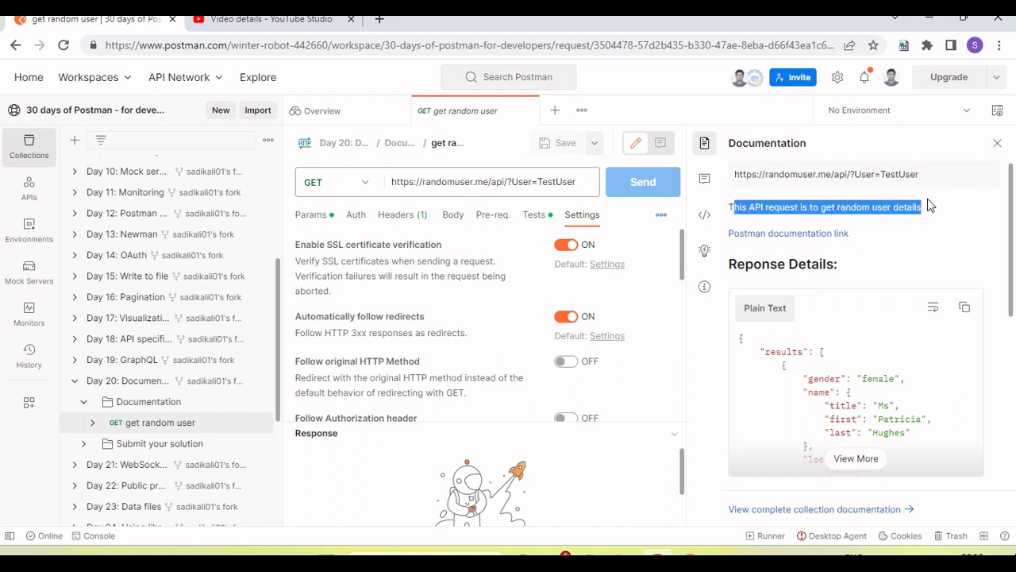
{"action": "left_click", "coordinate": [748, 221]}
{"action": "left_click_drag", "start_coordinate": [726, 212], "coordinate": [931, 211]}
{"action": "key", "text": "ctrl+c"}
{"action": "key", "text": "alt+Tab"}
{"action": "key", "text": "ctrl+v"}
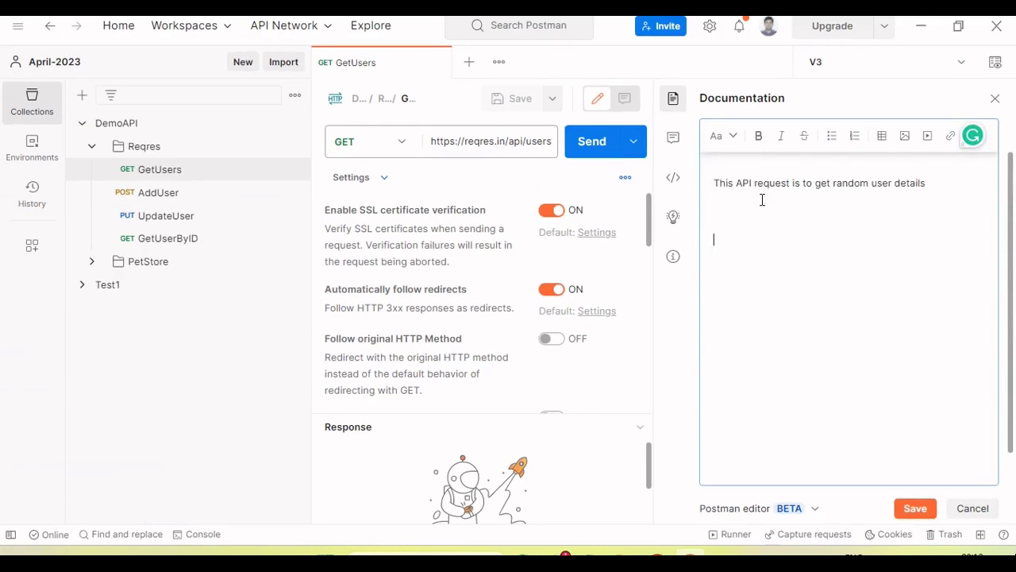
Insert a code block below the sentence containing the JSON response copied from the "get random user" documentation, and save the description
{"action": "key", "text": "alt+Tab"}
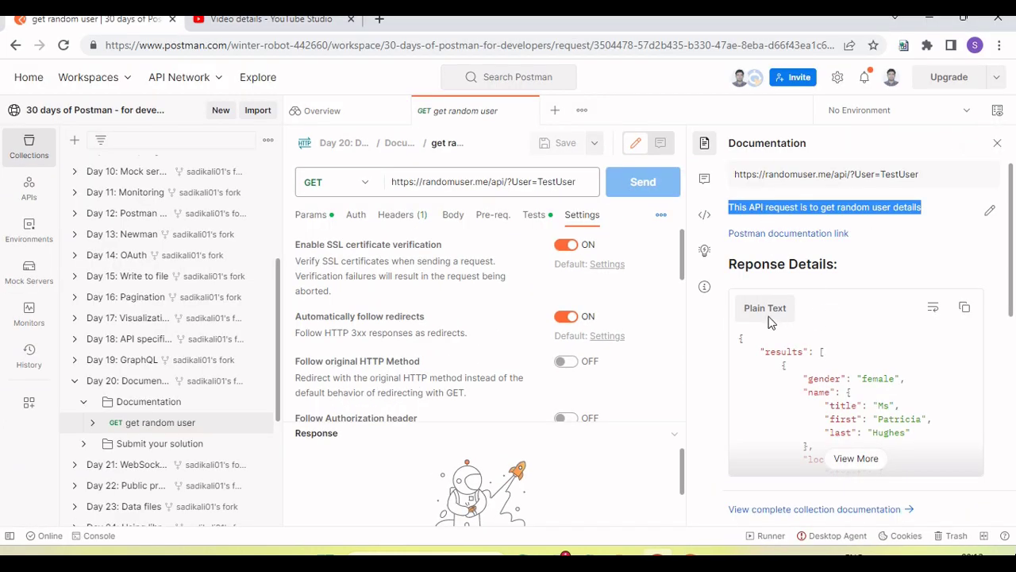
{"action": "key", "text": "alt+Tab"}
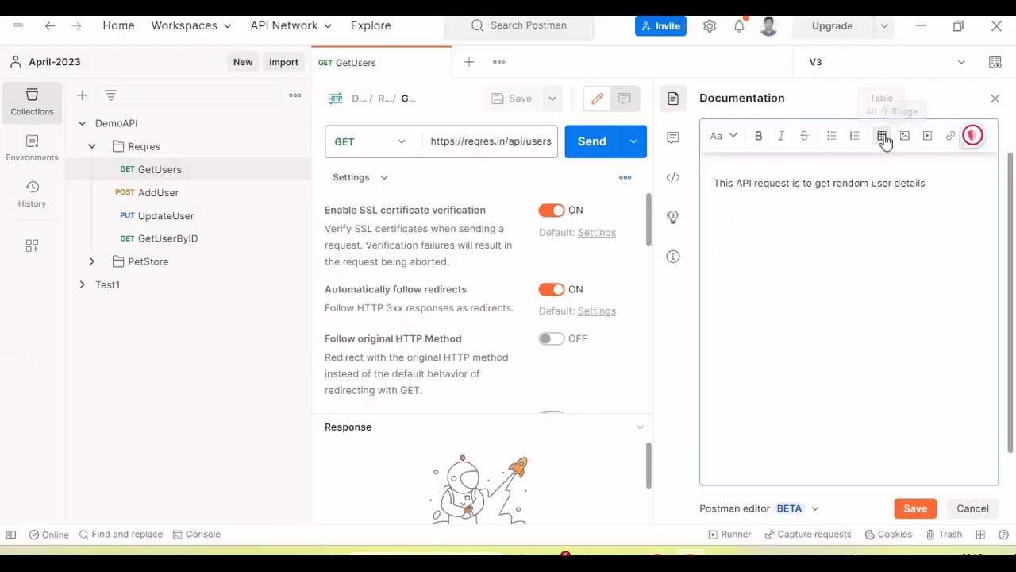
{"action": "left_click", "coordinate": [970, 135]}
{"action": "left_click", "coordinate": [887, 264]}
{"action": "left_click", "coordinate": [834, 299]}
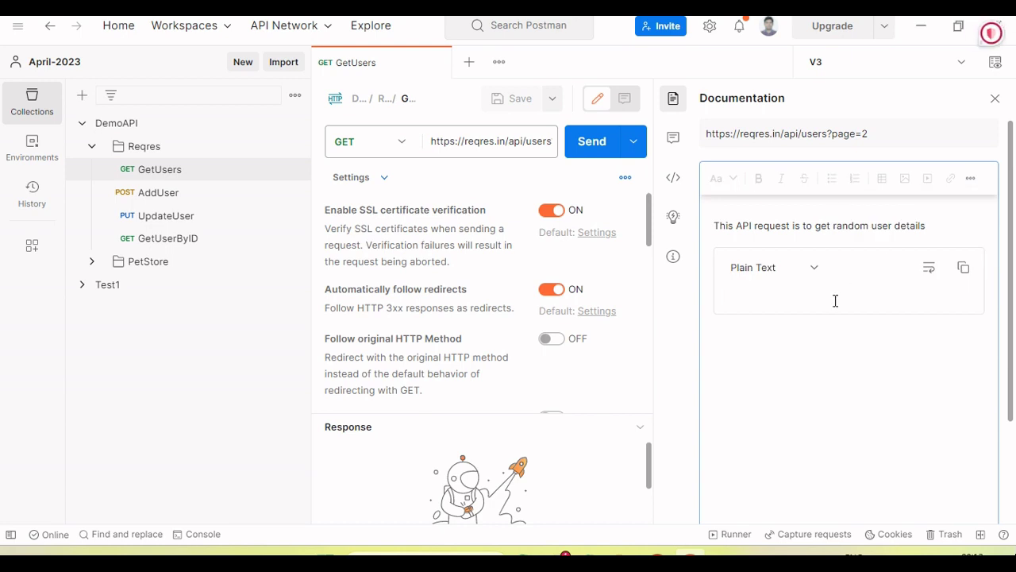
{"action": "key", "text": "ctrl+v"}
{"action": "left_click", "coordinate": [913, 466]}
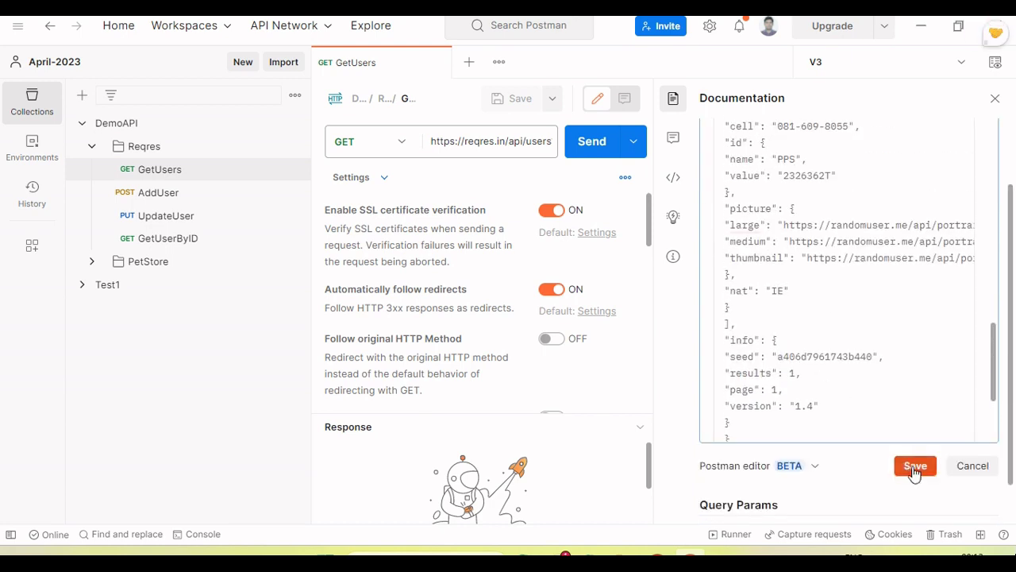
Add the line "Response details:" above the code block in the GetUsers description, save it and review the result
{"action": "scroll", "coordinate": [760, 274], "scroll_direction": "down", "scroll_amount": 1}
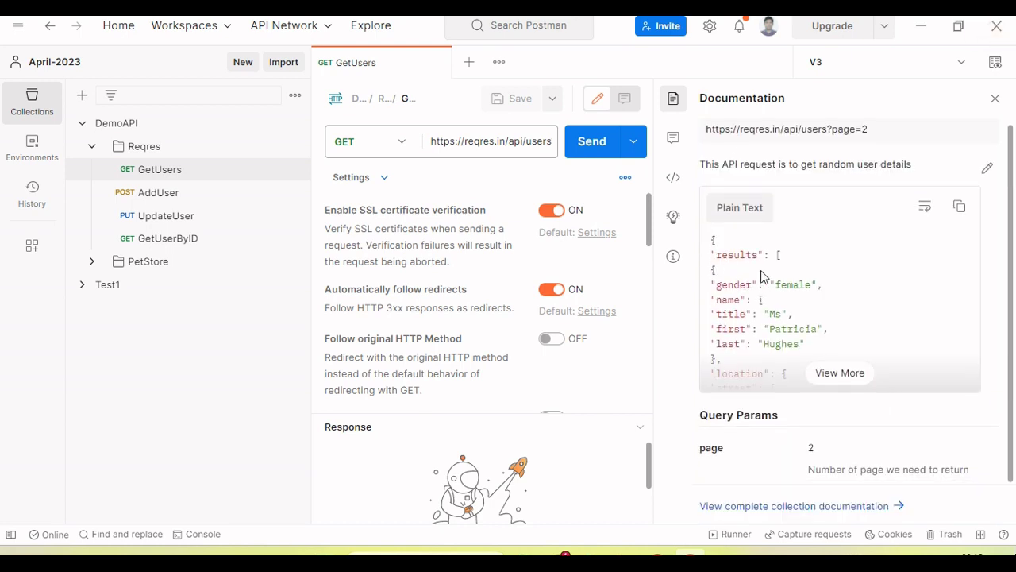
{"action": "left_click", "coordinate": [987, 168]}
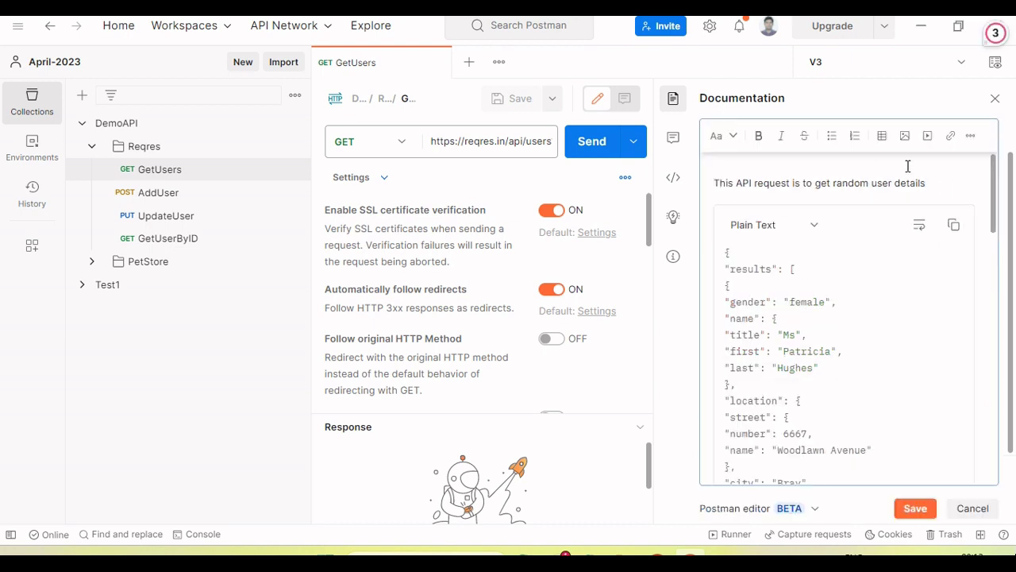
{"action": "left_click", "coordinate": [940, 186]}
{"action": "key", "text": "Return"}
{"action": "key", "text": "Return"}
{"action": "type", "text": "Response "}
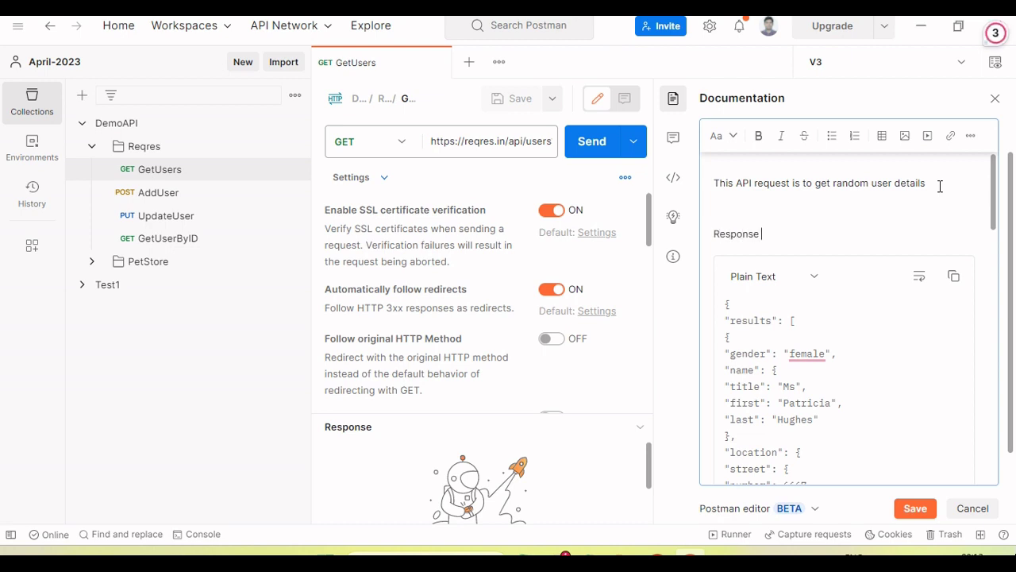
{"action": "type", "text": "details:"}
{"action": "left_click", "coordinate": [915, 508]}
{"action": "scroll", "coordinate": [798, 230], "scroll_direction": "up", "scroll_amount": 1}
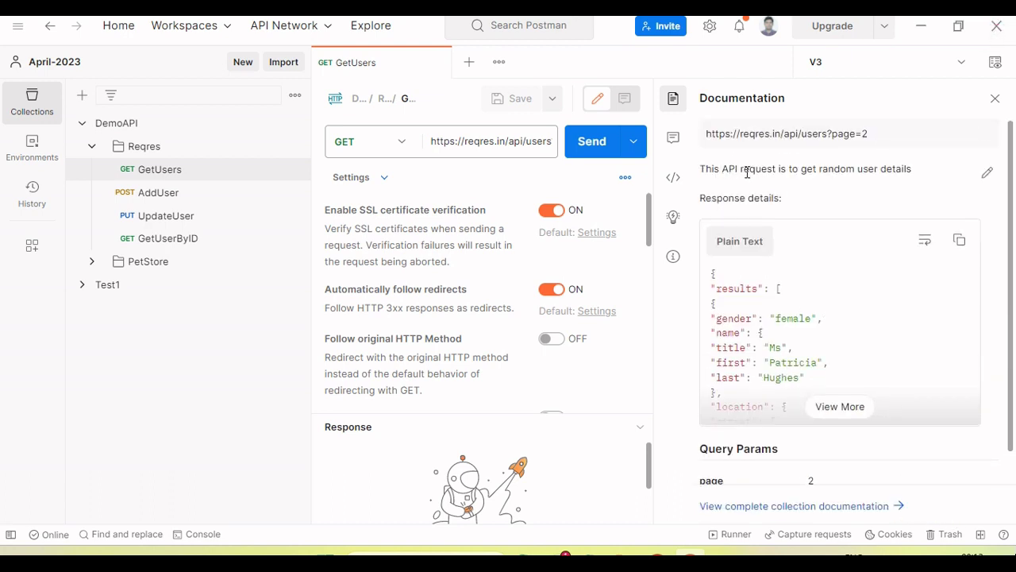
{"action": "scroll", "coordinate": [794, 191], "scroll_direction": "down", "scroll_amount": 1}
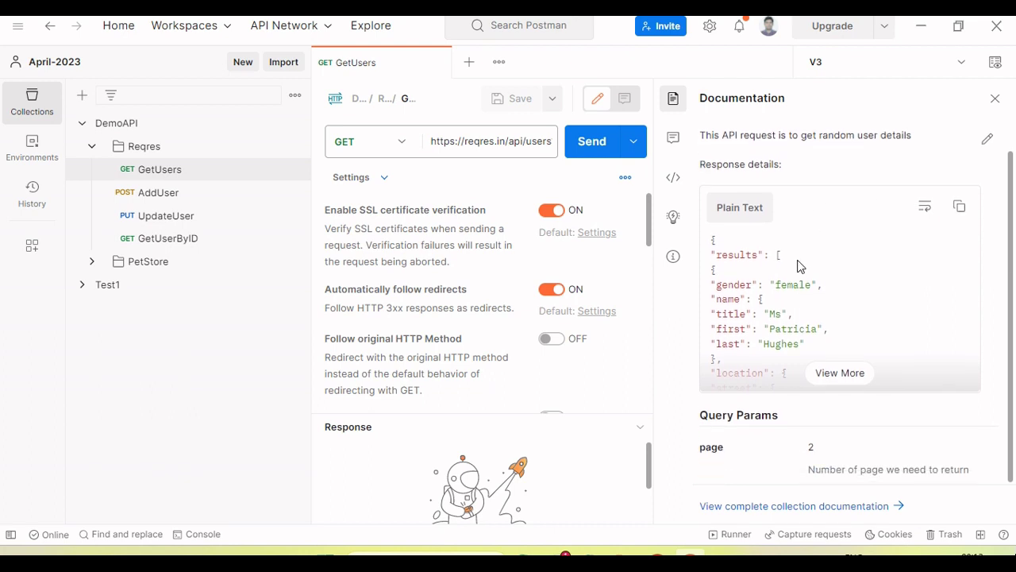
Add a Content-Type header with the value application/json to the GetUsers request
{"action": "left_click", "coordinate": [196, 171]}
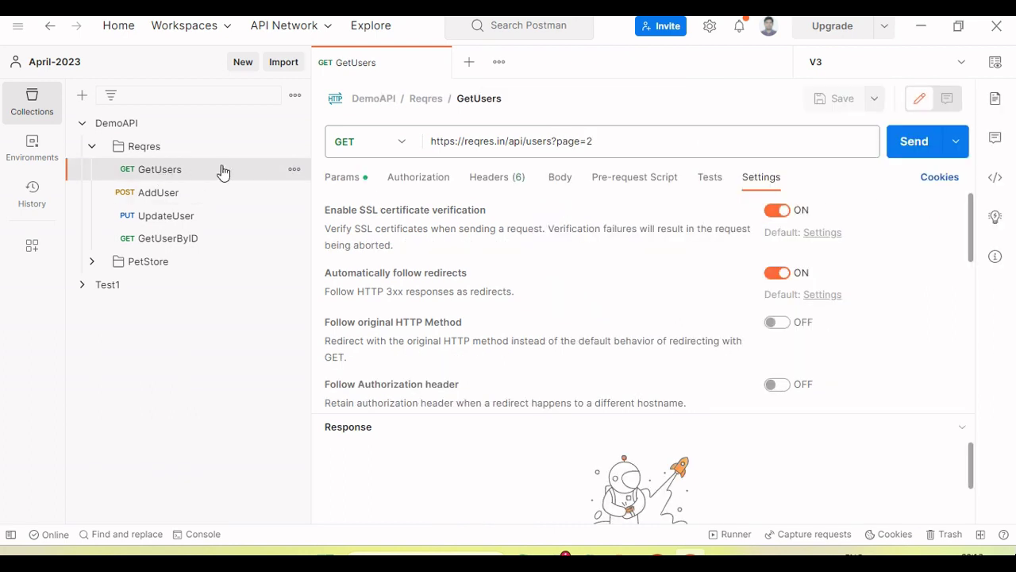
{"action": "left_click", "coordinate": [497, 177]}
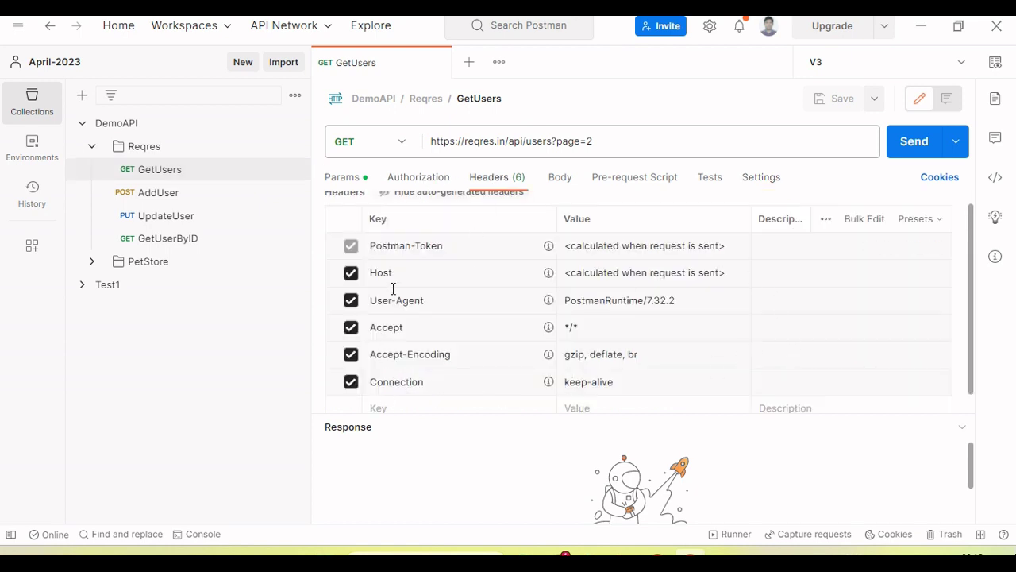
{"action": "left_click", "coordinate": [400, 407]}
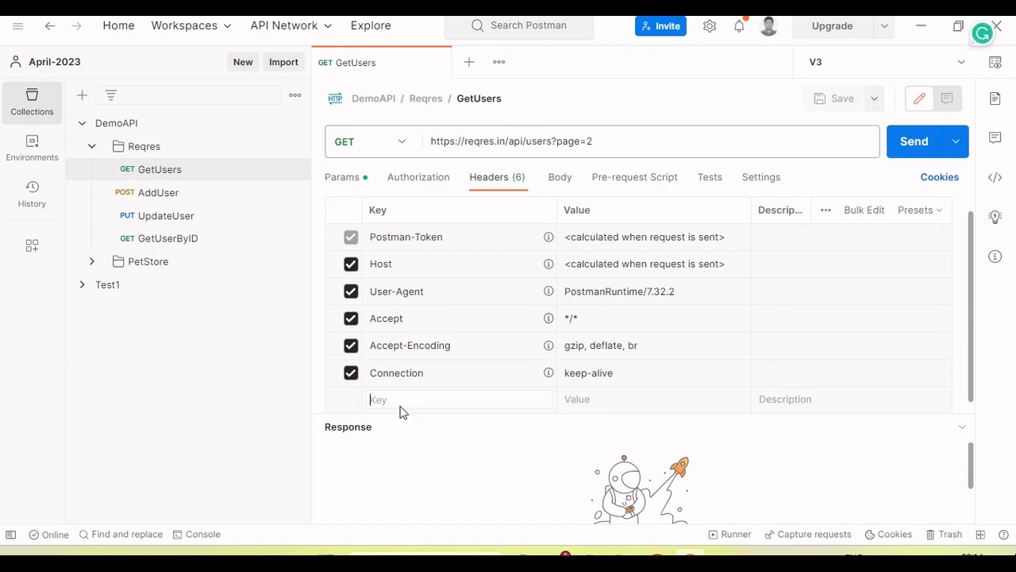
{"action": "type", "text": "Content"}
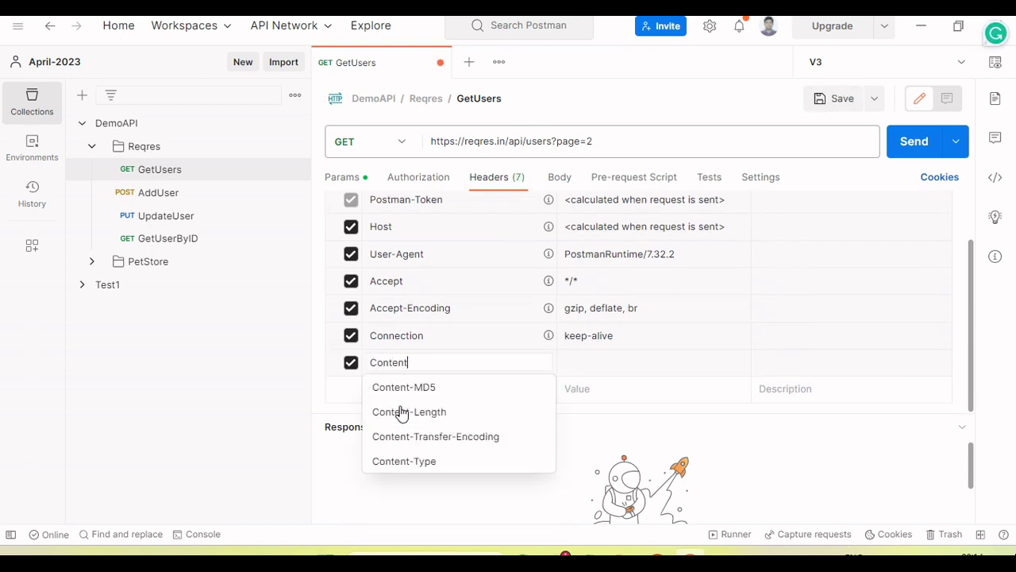
{"action": "left_click", "coordinate": [410, 460]}
{"action": "left_click", "coordinate": [612, 363]}
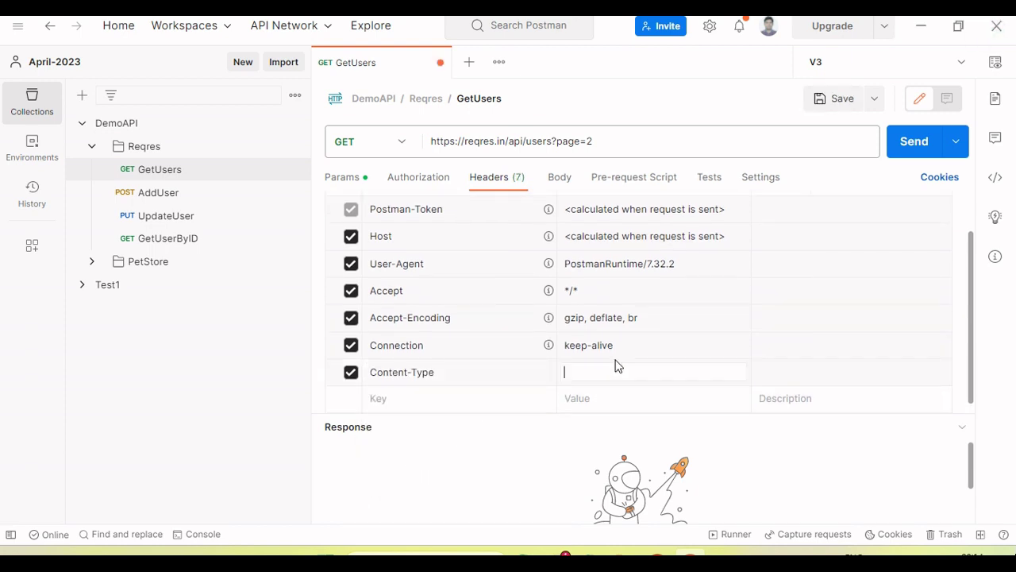
{"action": "type", "text": "App"}
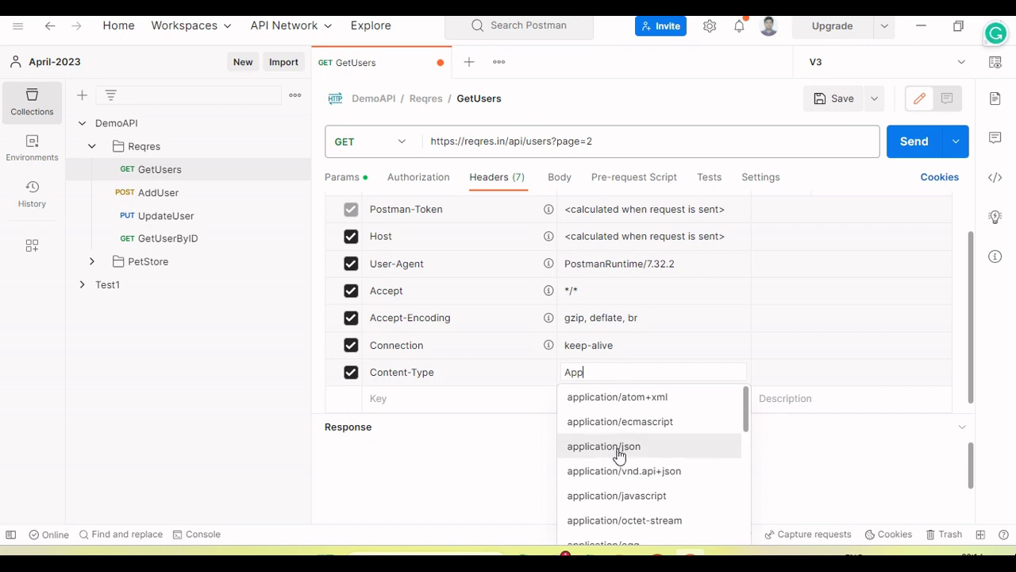
{"action": "left_click", "coordinate": [619, 450]}
Describe the Content-Type header as "Send JSON body in request" and save the GetUsers request
{"action": "left_click", "coordinate": [798, 372]}
{"action": "type", "text": "Ue"}
{"action": "key", "text": "BackSpace"}
{"action": "key", "text": "BackSpace"}
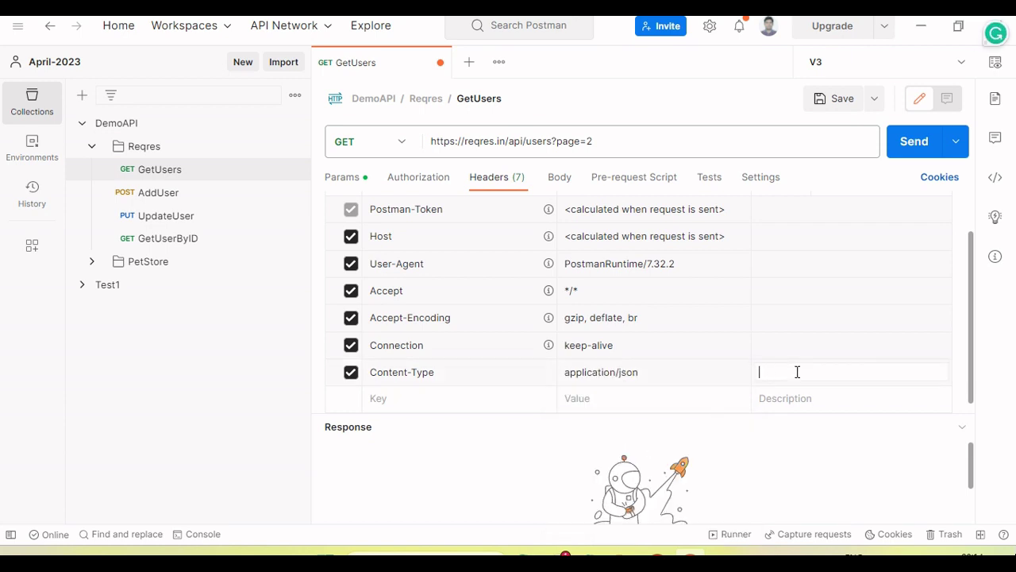
{"action": "type", "text": "Send JSON body in requestr"}
{"action": "key", "text": "BackSpace"}
{"action": "key", "text": "BackSpace"}
{"action": "type", "text": "t"}
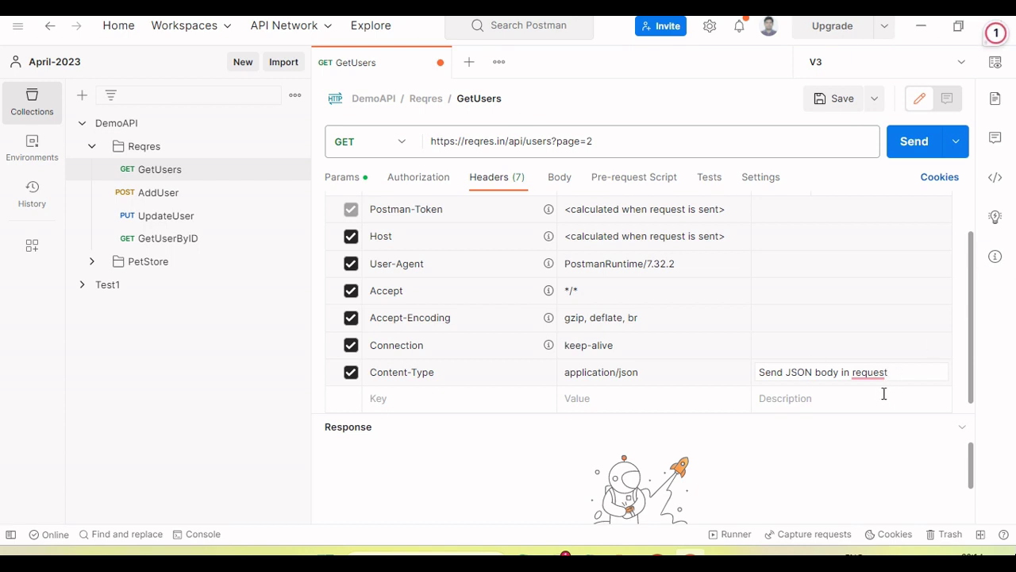
{"action": "key", "text": "ctrl+s"}
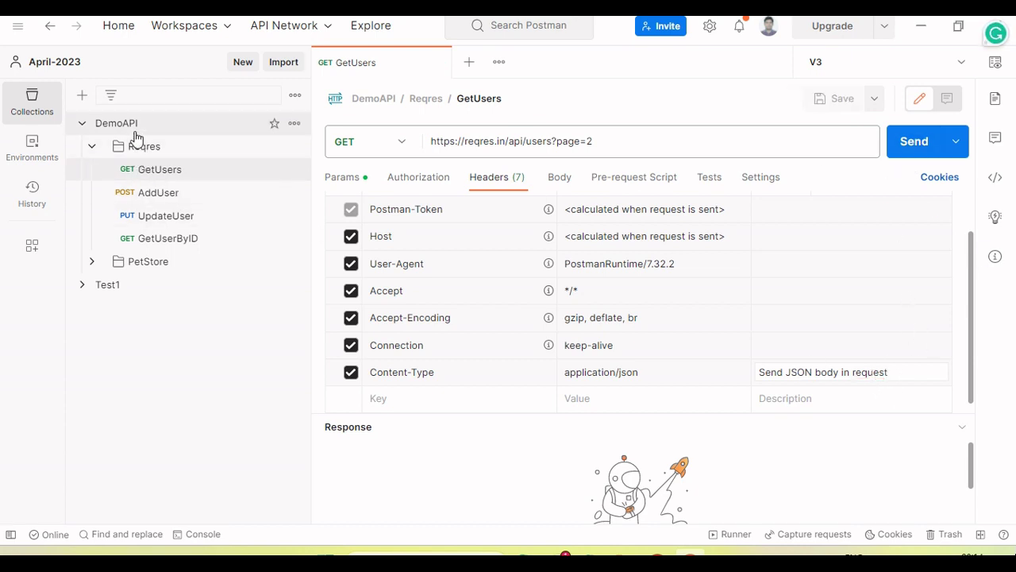
Review the description, response details, request headers and query params in the GetUsers documentation, then return to the request
{"action": "left_click", "coordinate": [996, 101]}
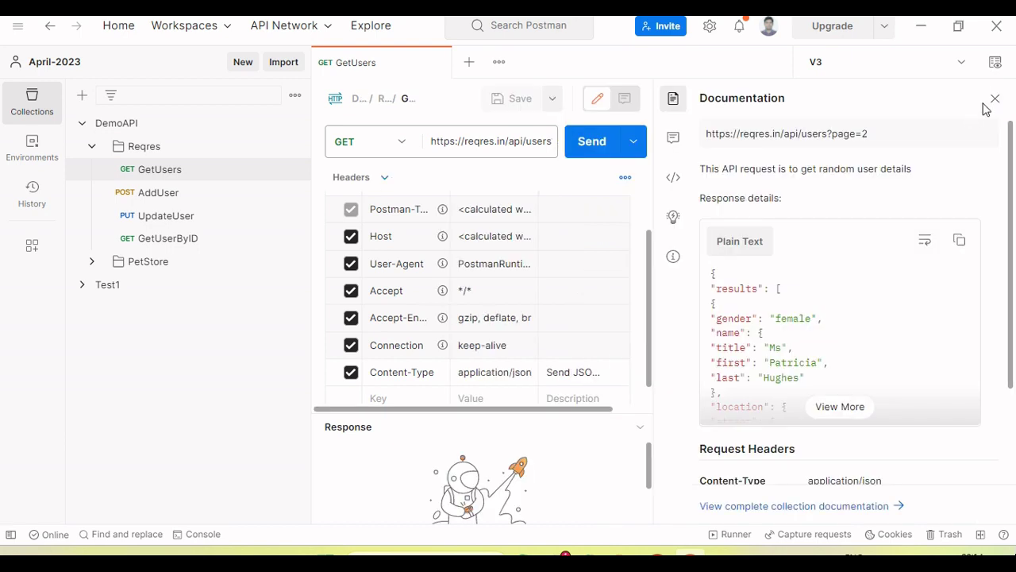
{"action": "scroll", "coordinate": [720, 179], "scroll_direction": "down", "scroll_amount": 1}
{"action": "scroll", "coordinate": [720, 180], "scroll_direction": "up", "scroll_amount": 1}
{"action": "left_click_drag", "start_coordinate": [712, 168], "coordinate": [919, 167]}
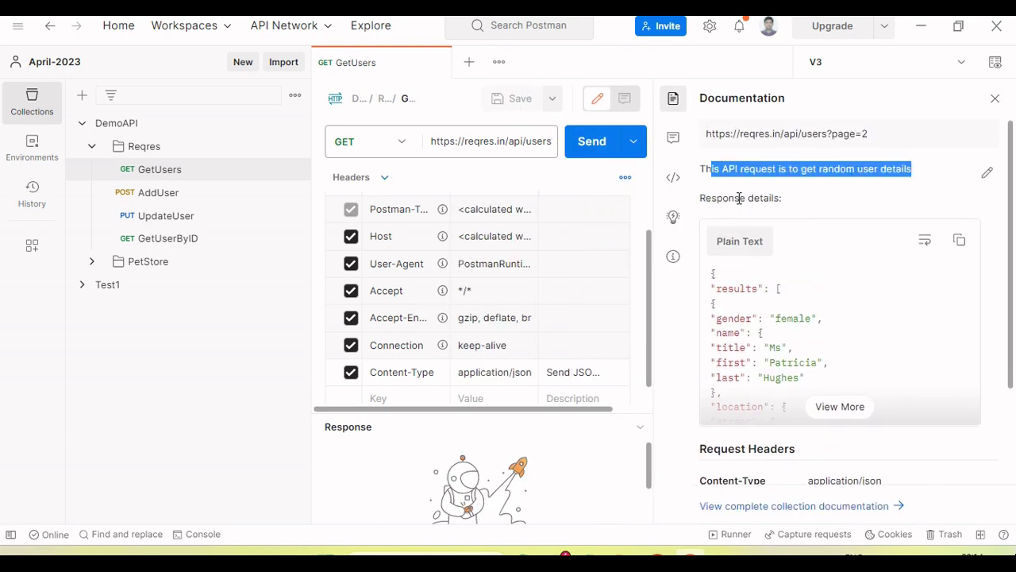
{"action": "scroll", "coordinate": [786, 330], "scroll_direction": "down", "scroll_amount": 1}
{"action": "left_click_drag", "start_coordinate": [721, 374], "coordinate": [885, 397]}
{"action": "scroll", "coordinate": [830, 381], "scroll_direction": "down", "scroll_amount": 1}
{"action": "left_click", "coordinate": [711, 418]}
{"action": "left_click_drag", "start_coordinate": [712, 418], "coordinate": [826, 421]}
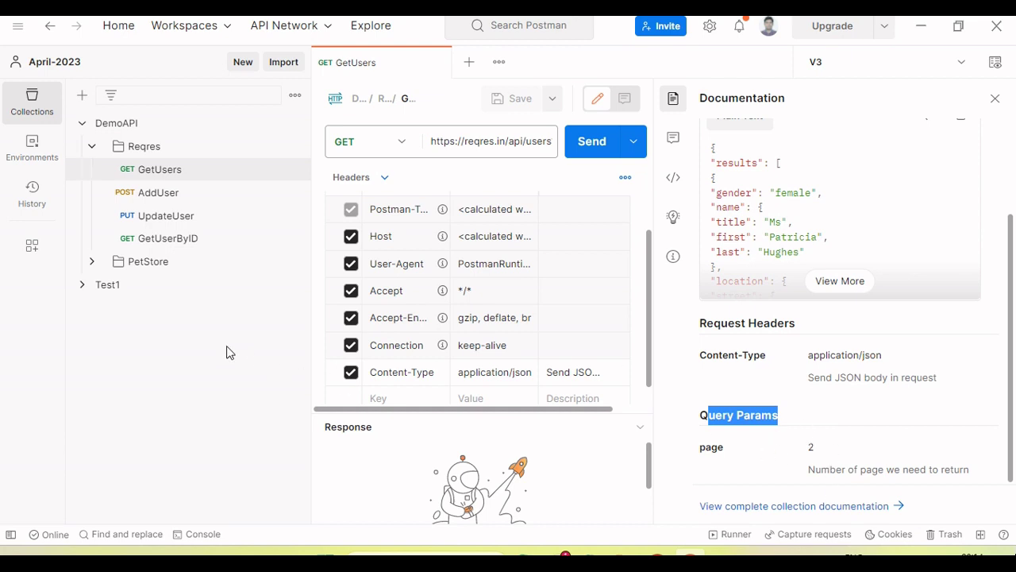
{"action": "left_click", "coordinate": [175, 177]}
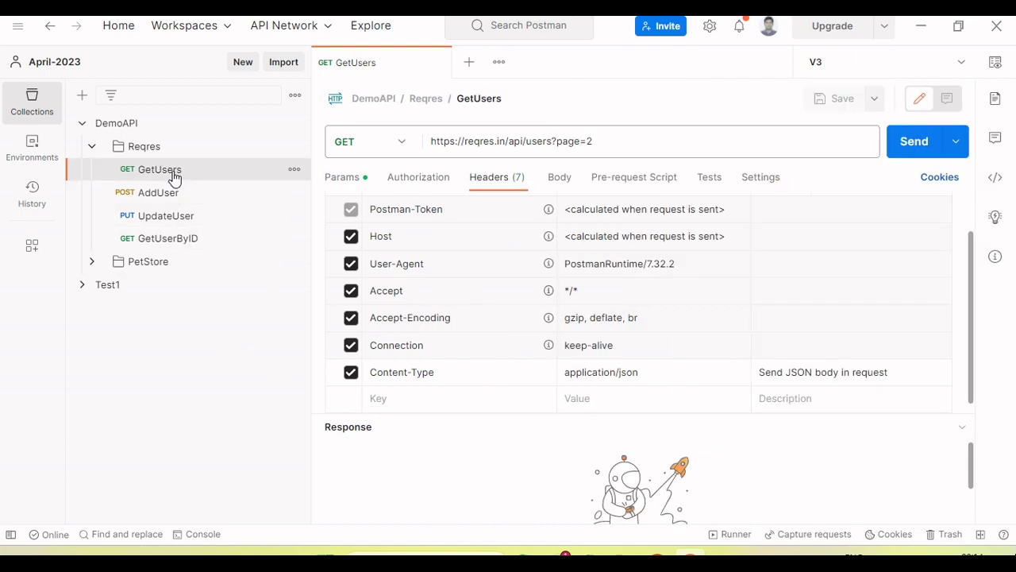
Insert the path variable /:id after "users" in the GetUsers request URL and save the request
{"action": "left_click", "coordinate": [610, 140]}
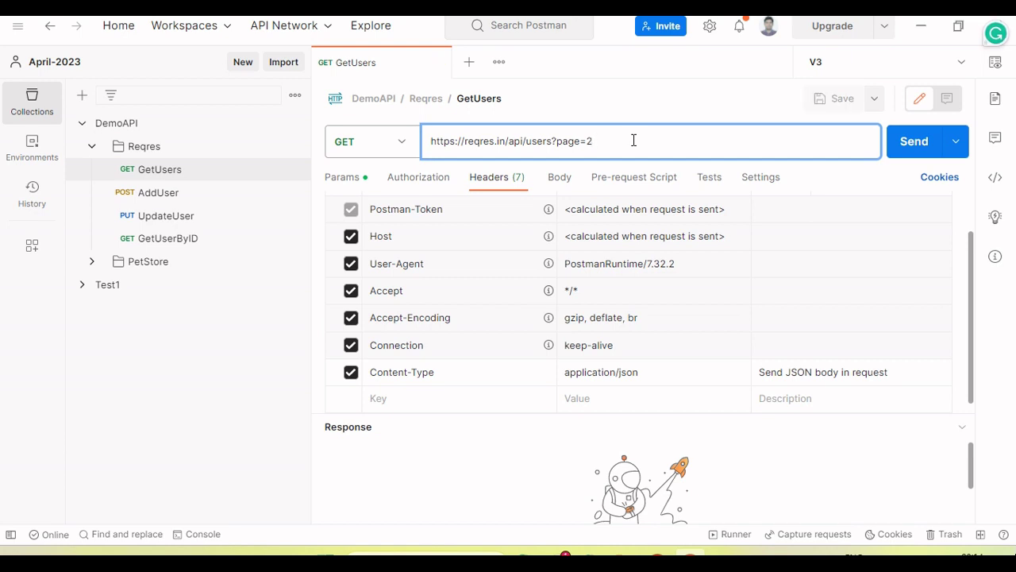
{"action": "left_click", "coordinate": [552, 141]}
{"action": "type", "text": "/:id"}
{"action": "key", "text": "ctrl+s"}
Give the id path variable the description "THis is user id" and save the GetUsers request
{"action": "left_click", "coordinate": [342, 177]}
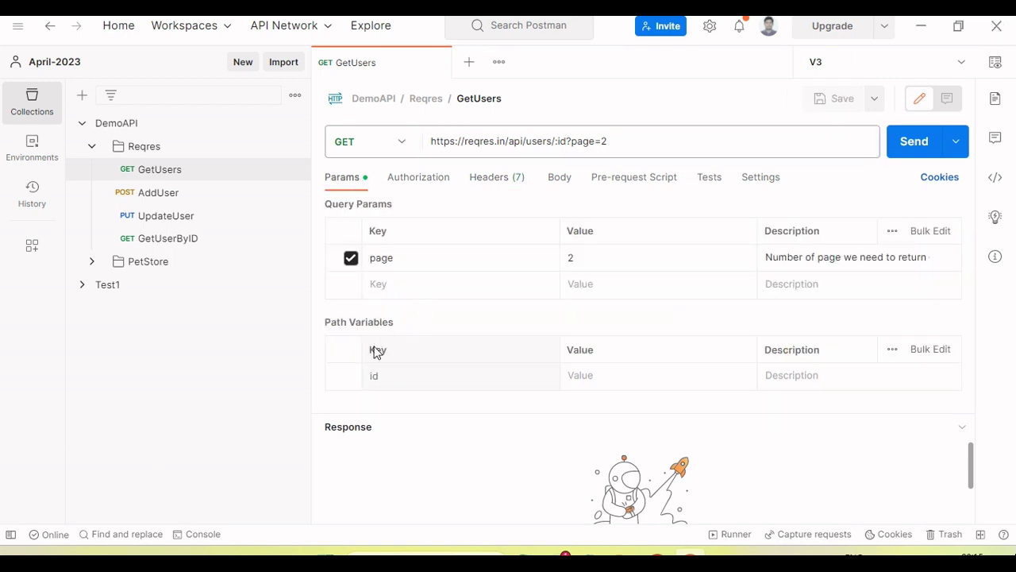
{"action": "left_click", "coordinate": [799, 376]}
{"action": "type", "text": "THis is user id"}
{"action": "key", "text": "ctrl+s"}
Review the query params and path variables sections in the GetUsers documentation, then close the documentation
{"action": "left_click", "coordinate": [997, 101]}
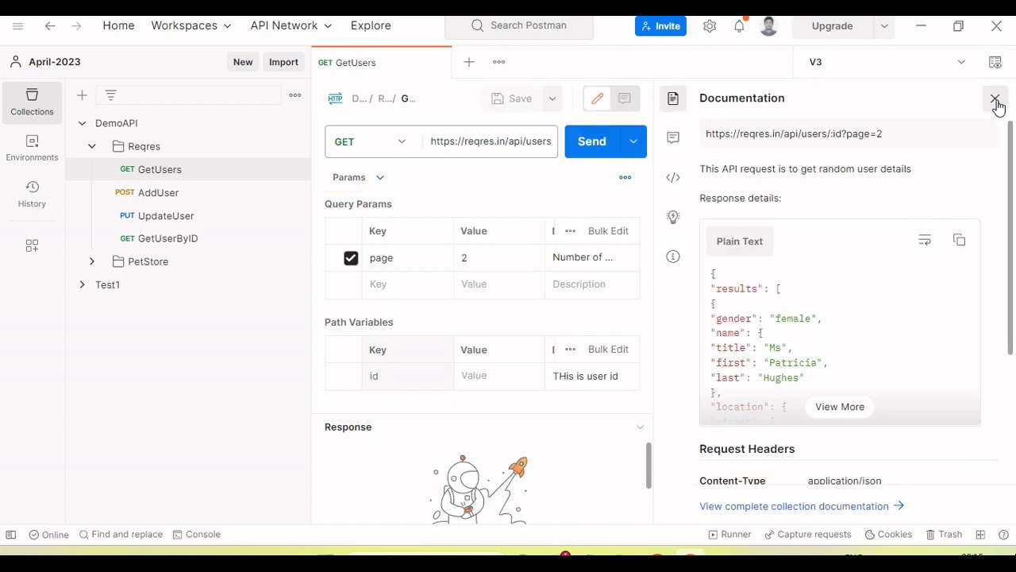
{"action": "scroll", "coordinate": [811, 323], "scroll_direction": "down", "scroll_amount": 2}
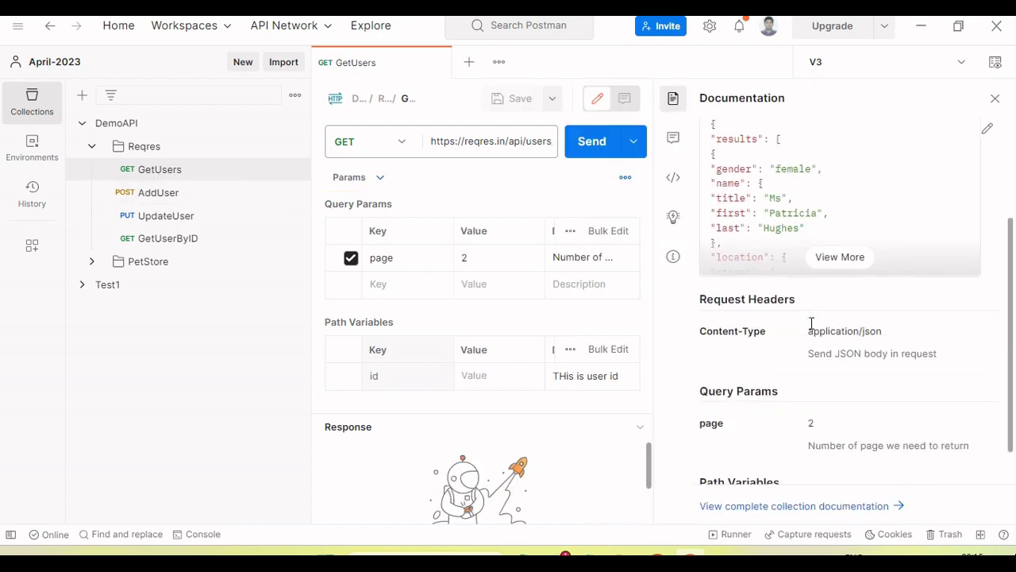
{"action": "scroll", "coordinate": [812, 323], "scroll_direction": "down", "scroll_amount": 1}
{"action": "left_click_drag", "start_coordinate": [715, 347], "coordinate": [790, 348]}
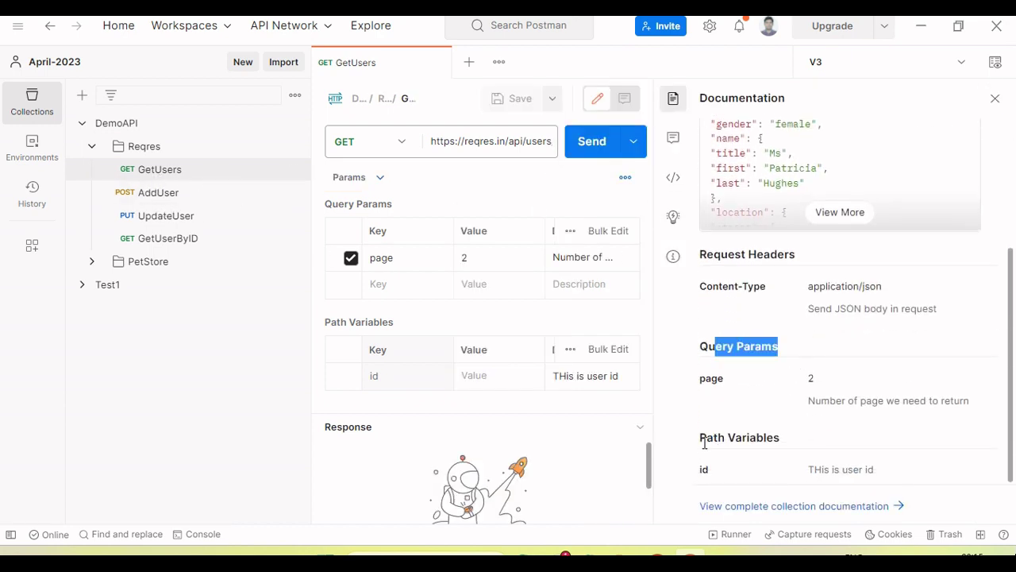
{"action": "left_click_drag", "start_coordinate": [701, 438], "coordinate": [790, 441]}
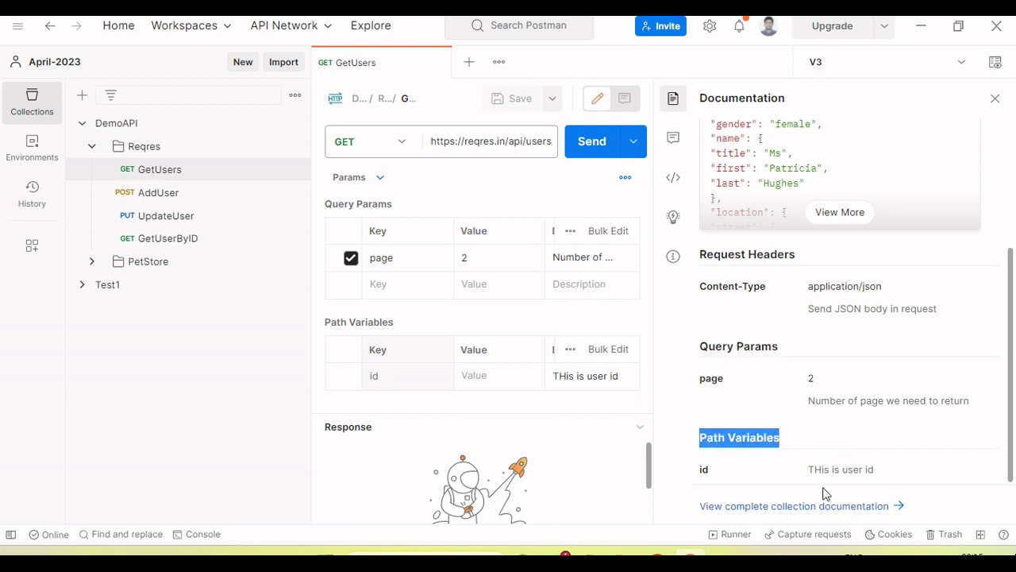
{"action": "scroll", "coordinate": [850, 469], "scroll_direction": "up", "scroll_amount": 5}
{"action": "left_click", "coordinate": [995, 98]}
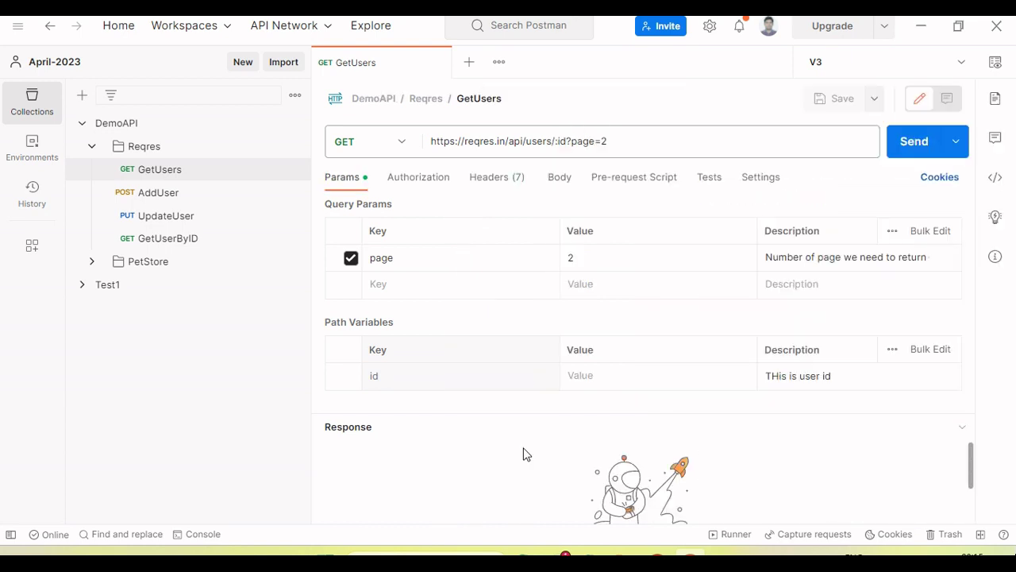